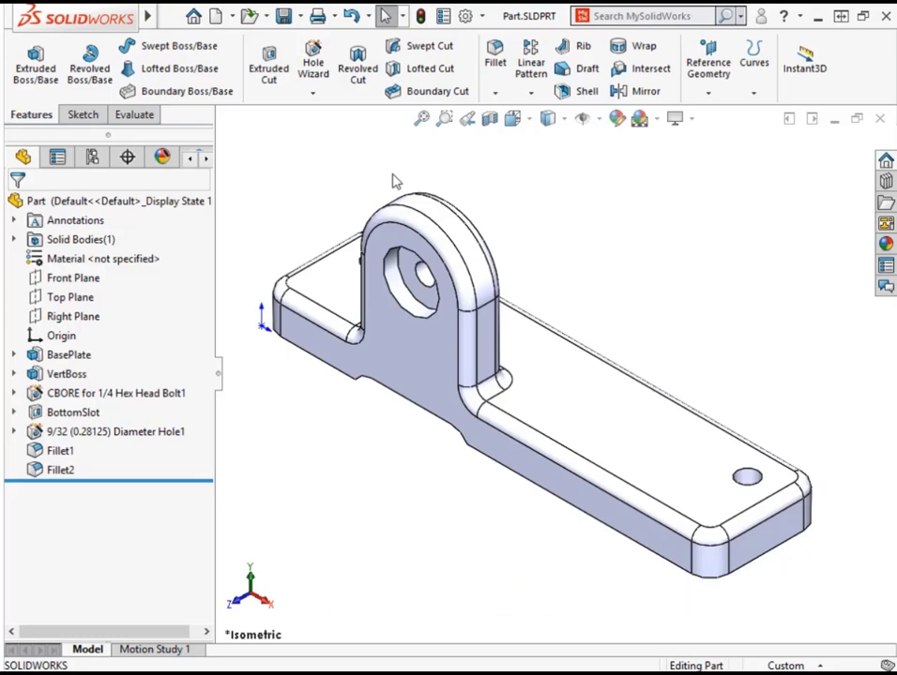
Enable the SOLIDWORKS Simulation add-in for the current session and for start-up
click(483, 18)
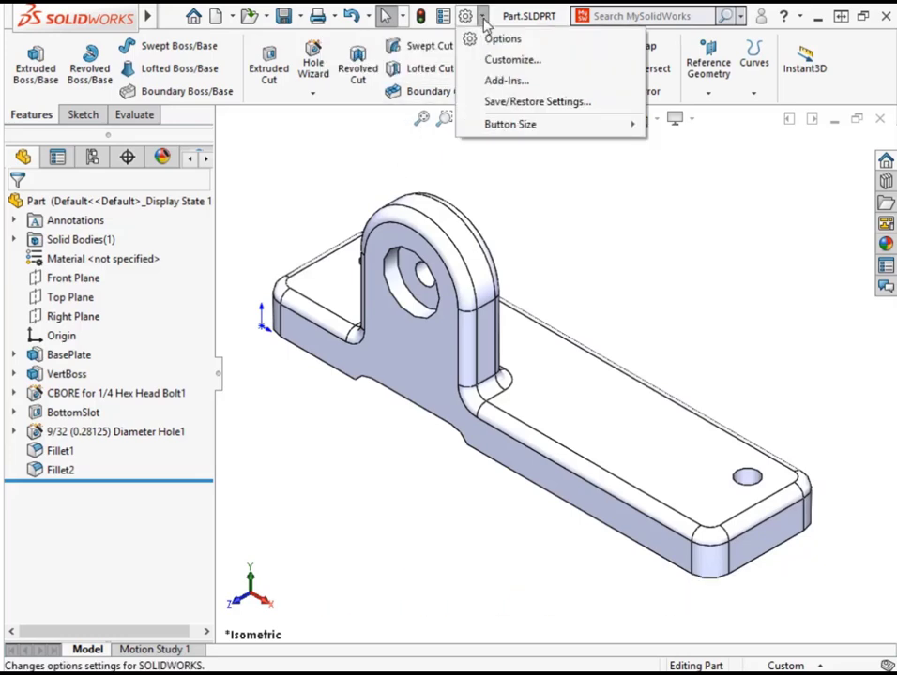
click(489, 84)
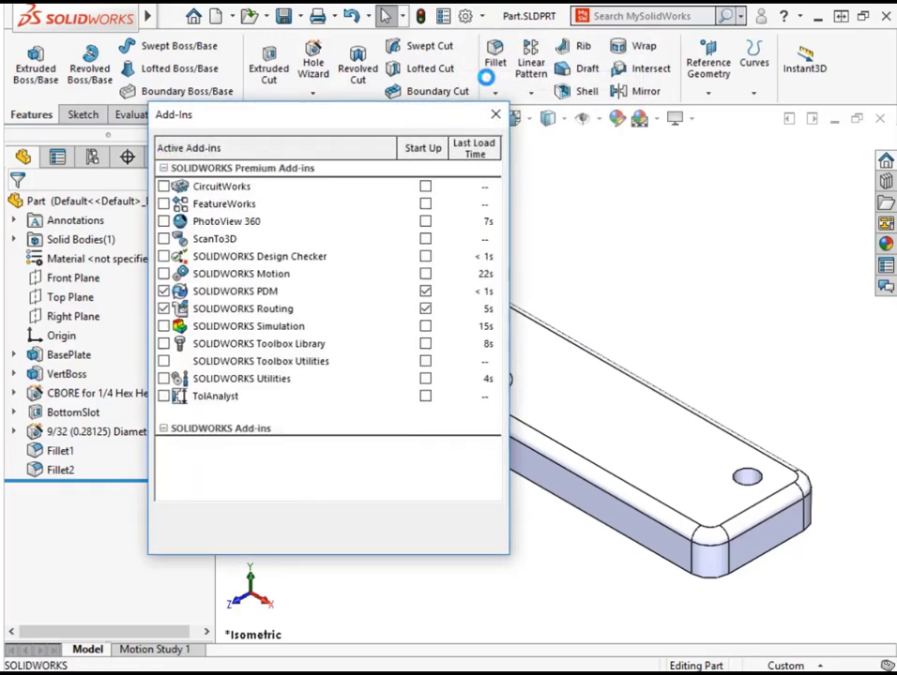
click(188, 327)
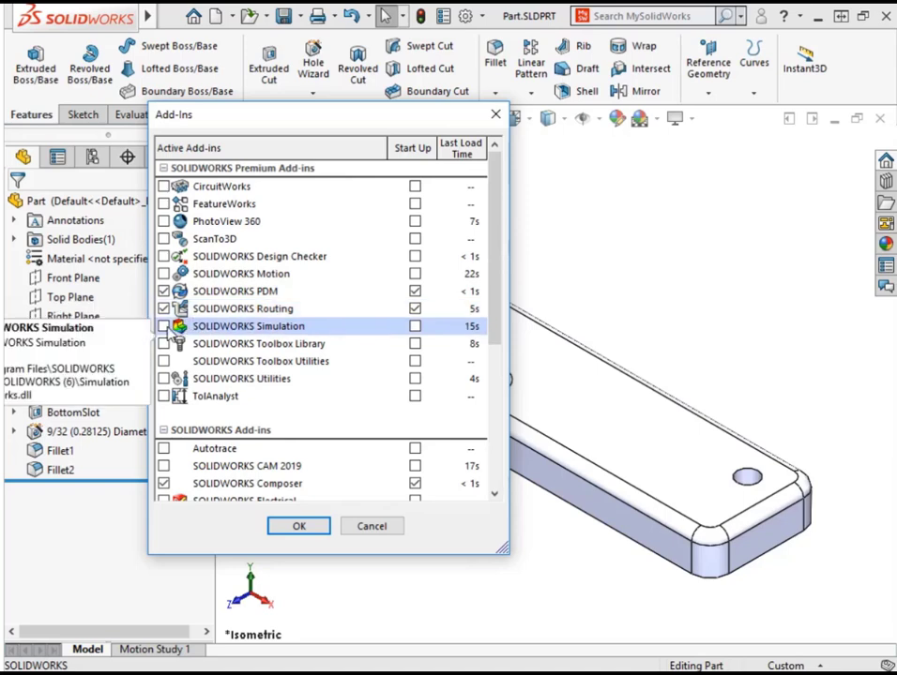
click(415, 326)
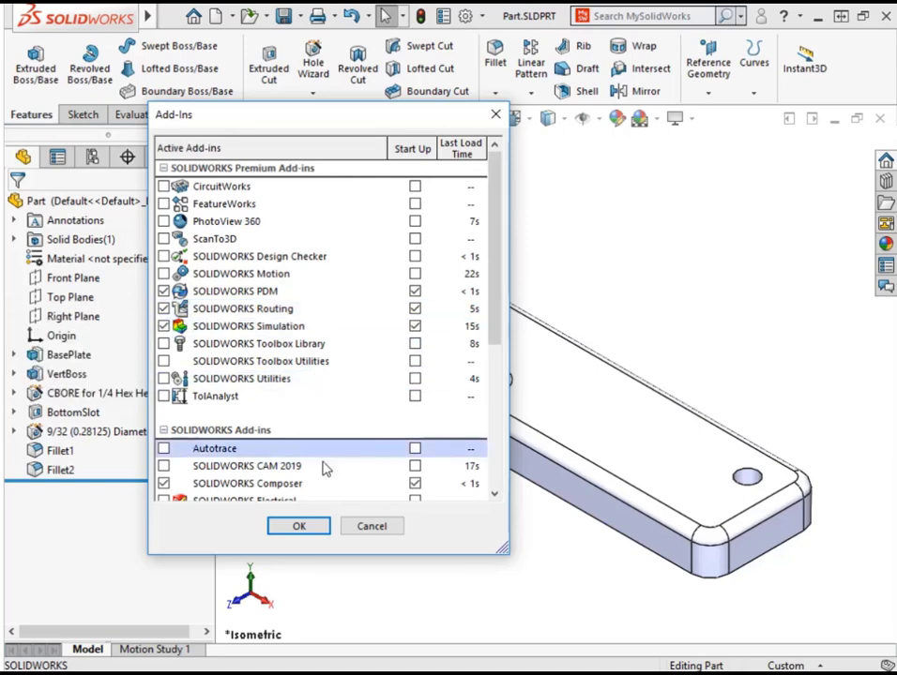
click(299, 526)
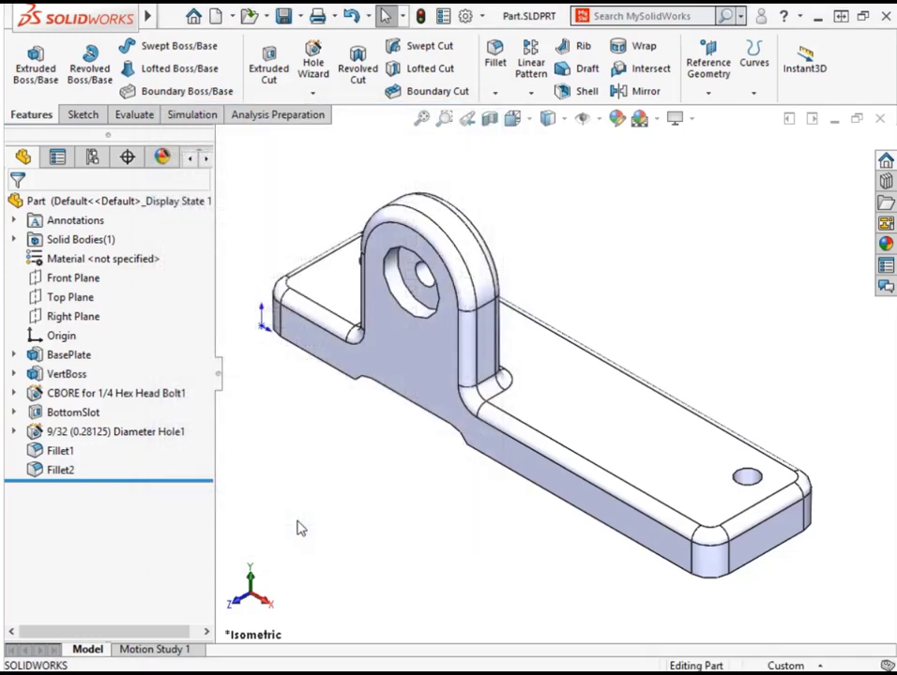
Create a new static simulation study named "Stress Analysis"
click(201, 116)
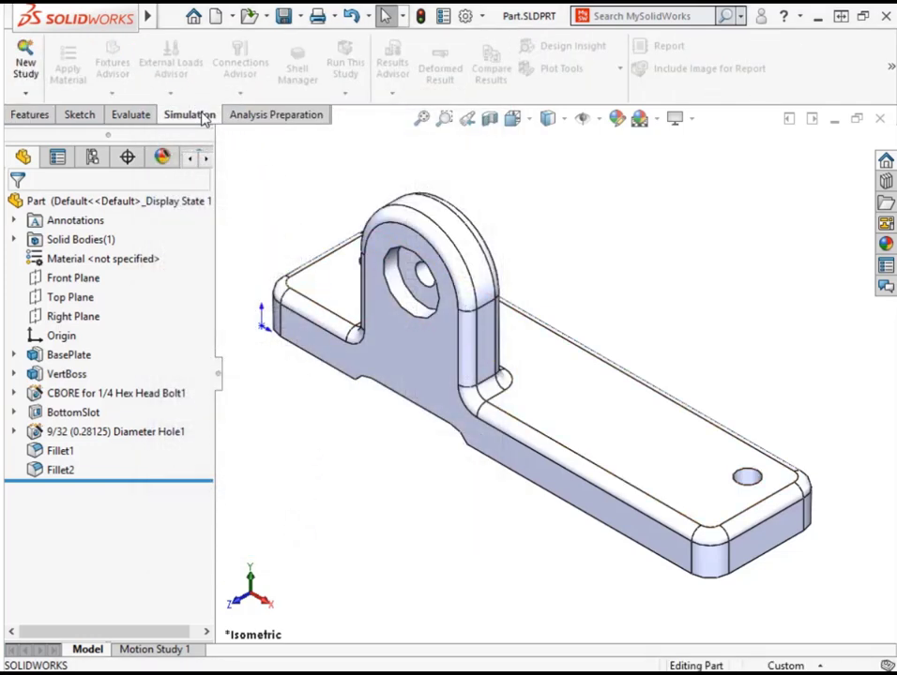
click(27, 66)
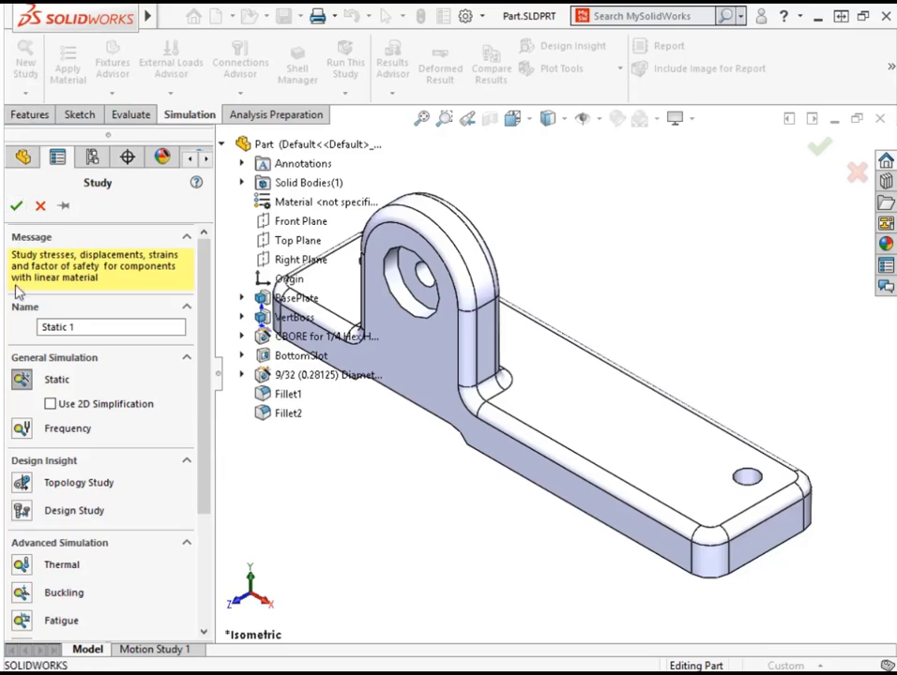
click(80, 326)
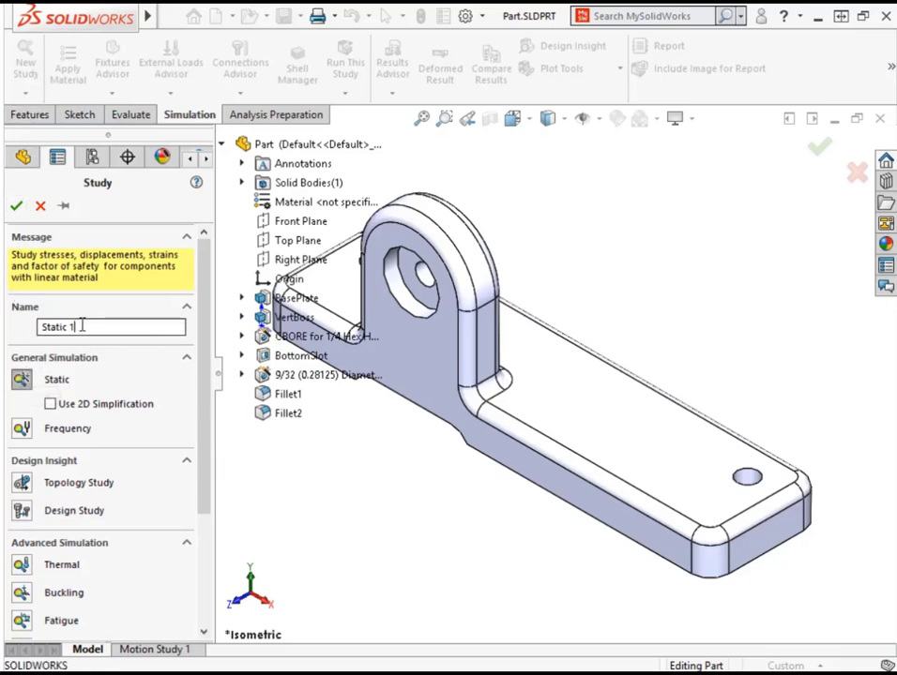
drag(79, 326, 32, 328)
text(Stress)
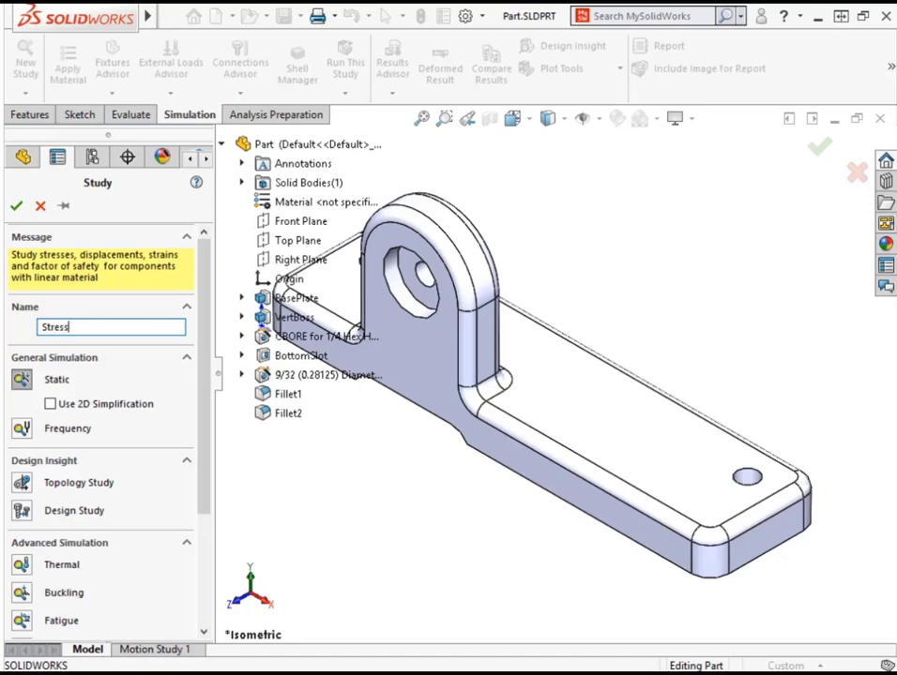
text( Analysis)
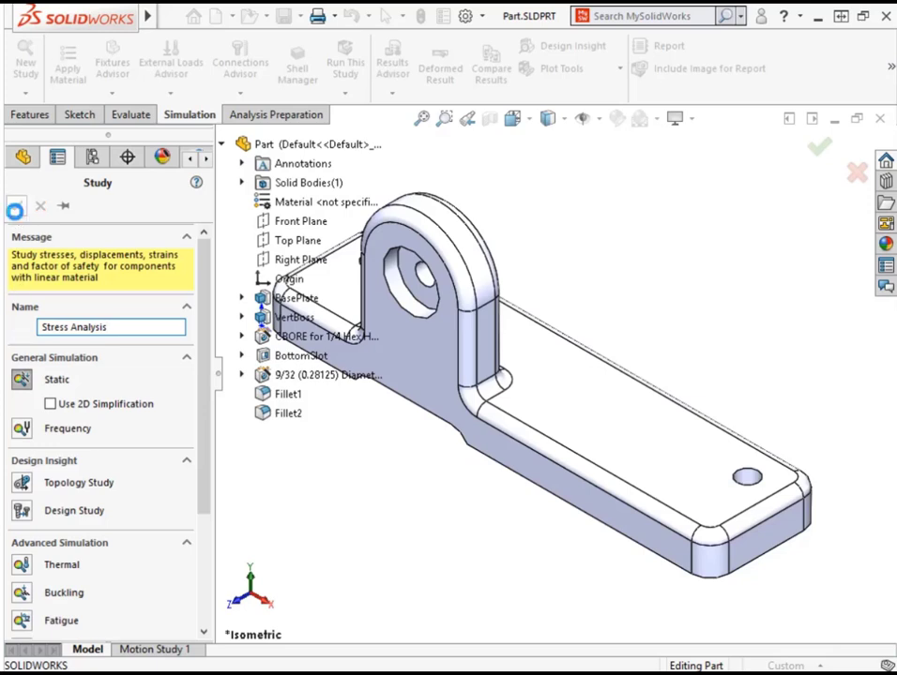
click(16, 206)
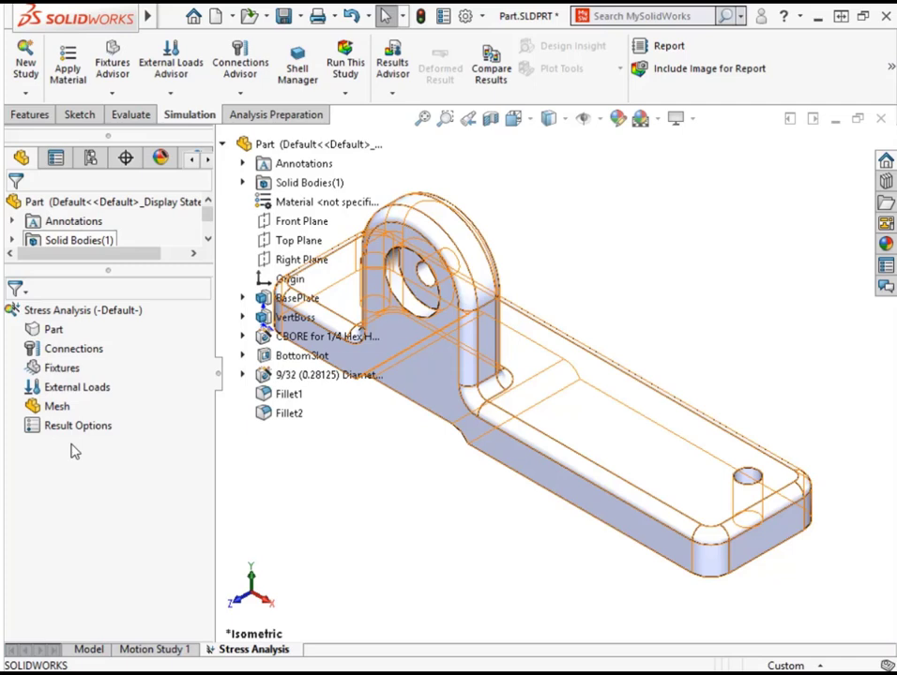
right_click(68, 355)
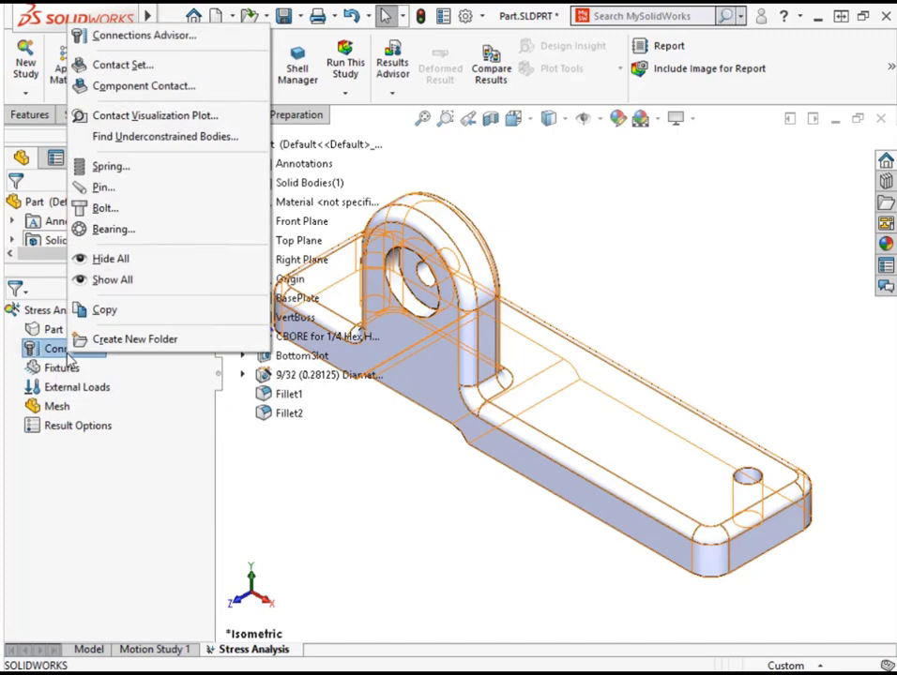
click(147, 16)
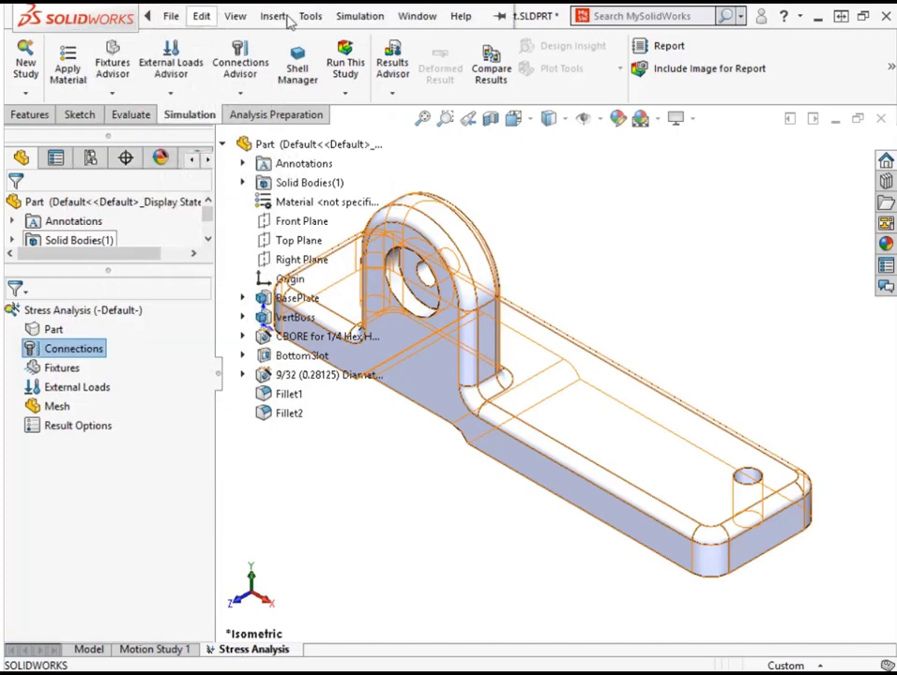
click(357, 17)
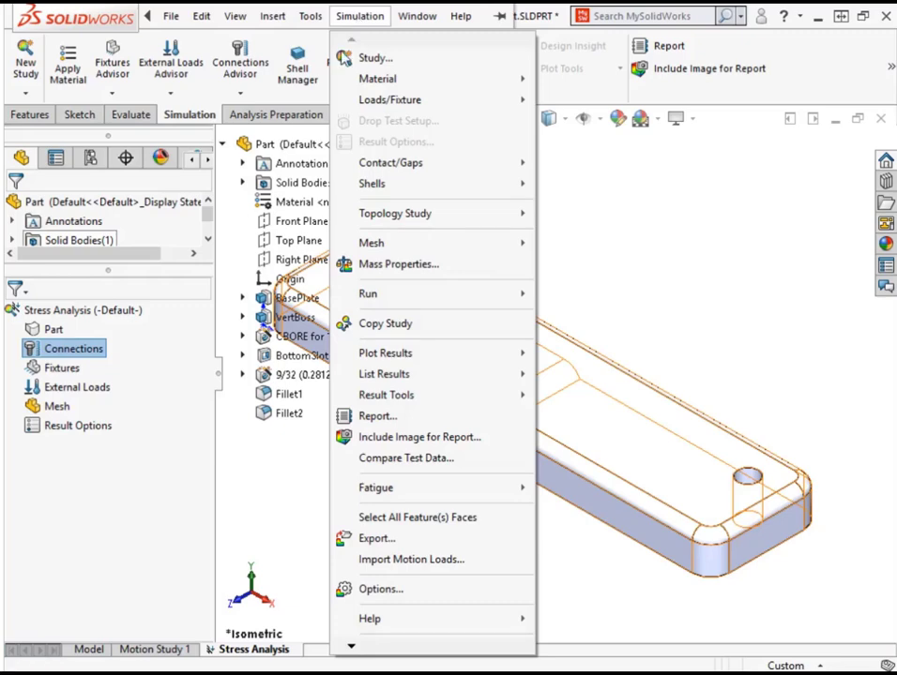
click(572, 183)
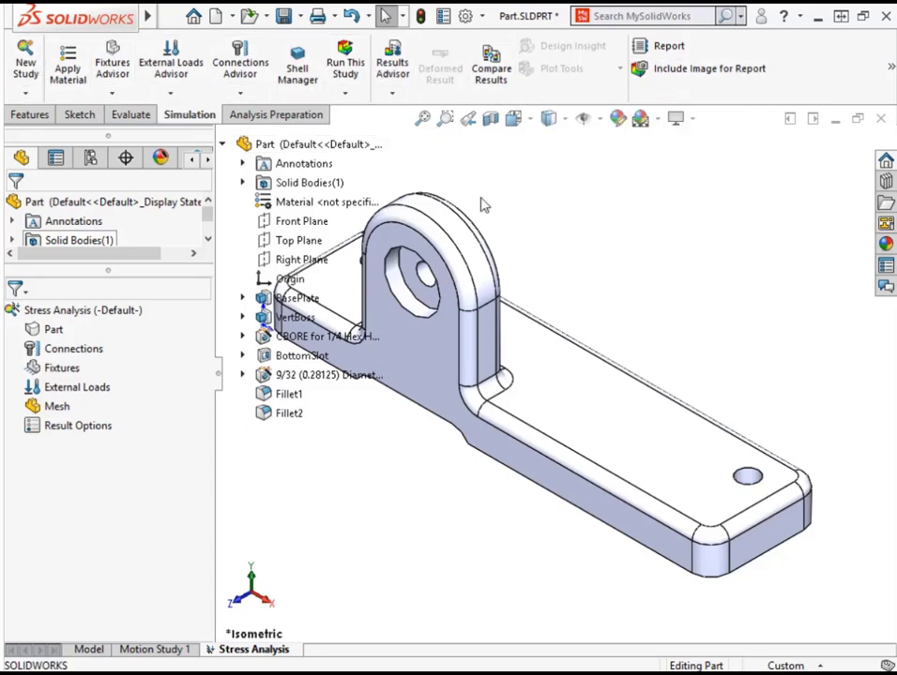
Assign the 1060 Alloy material from the Aluminium Alloys category to the part in the study
right_click(57, 334)
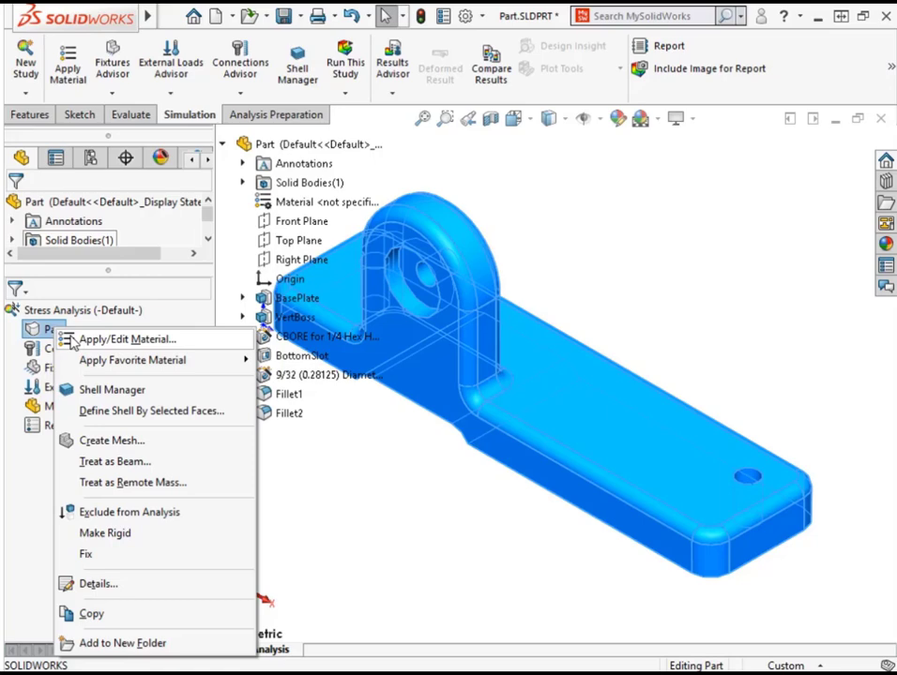
click(71, 343)
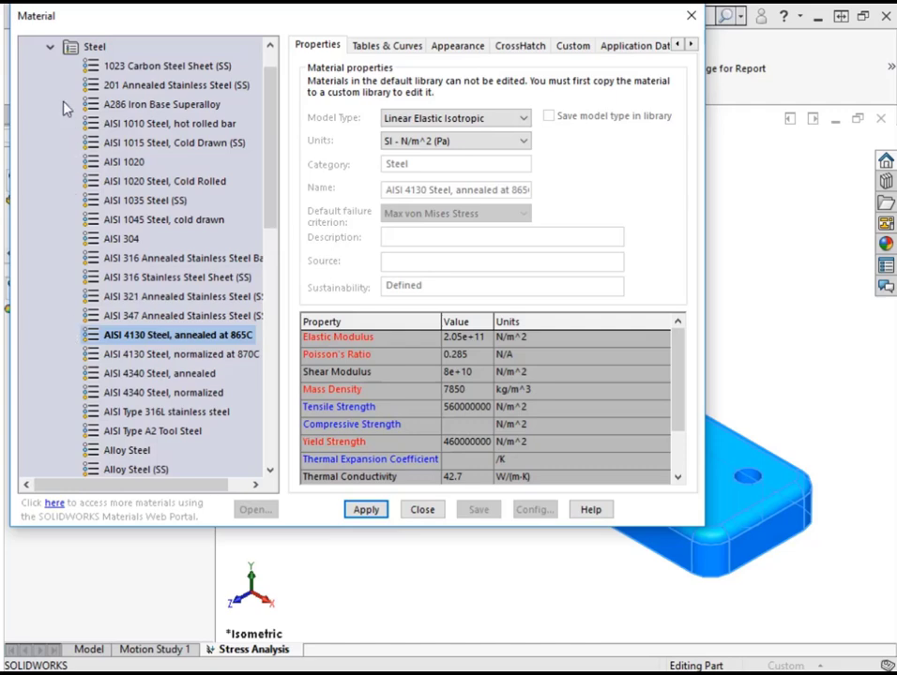
click(52, 49)
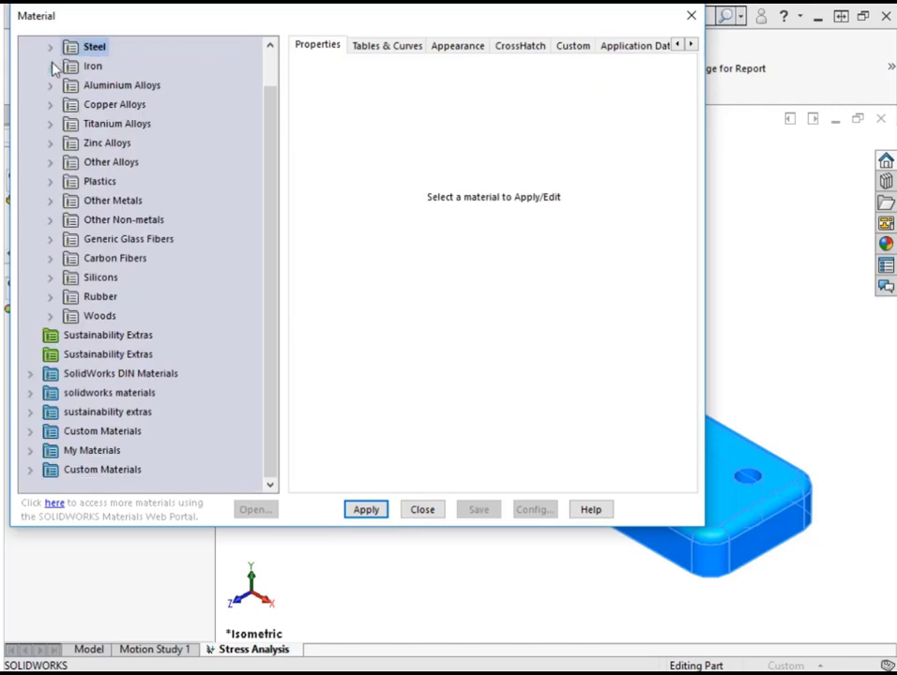
click(50, 85)
click(116, 69)
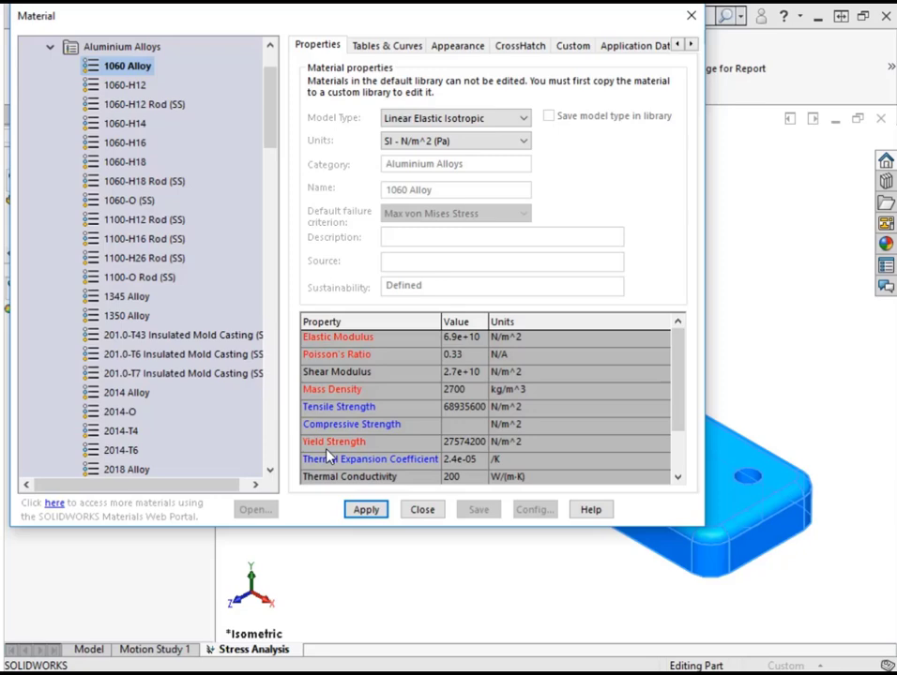
click(369, 509)
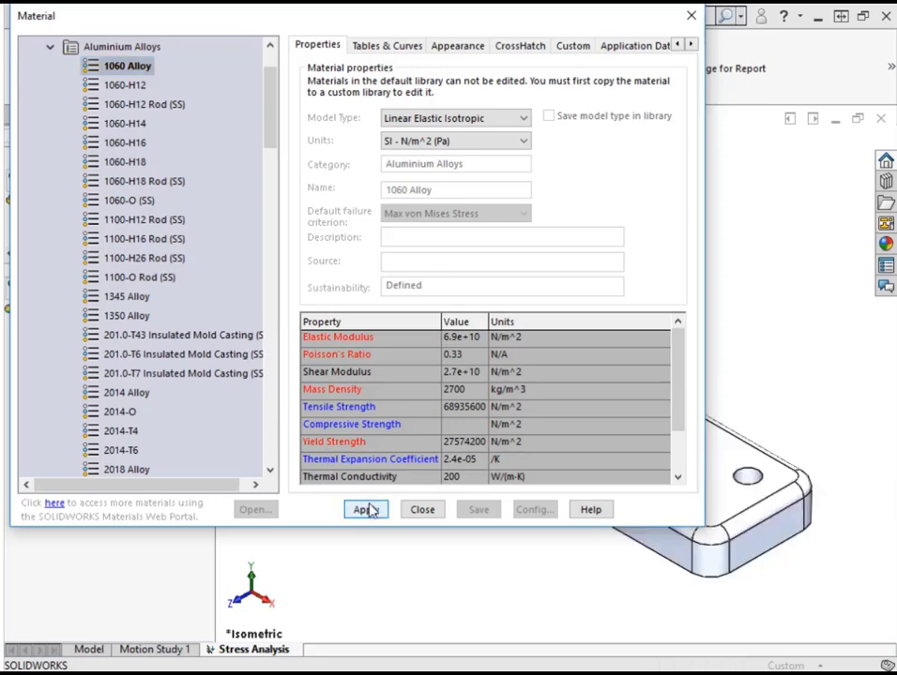
click(416, 512)
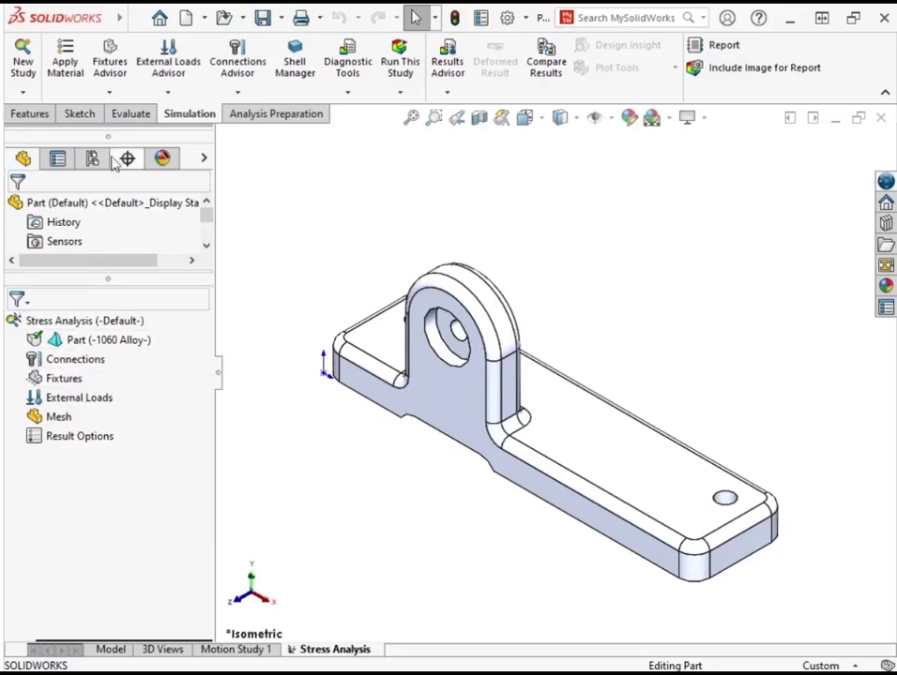
Add a Fixed Geometry fixture to the cylindrical faces of the two mounting holes in the base plate
click(114, 94)
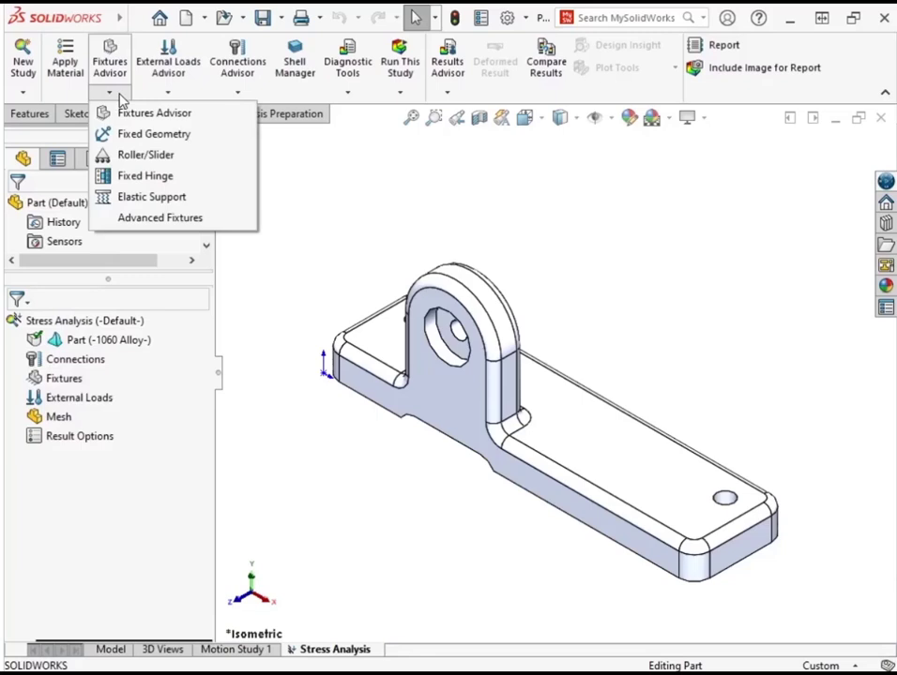
click(154, 134)
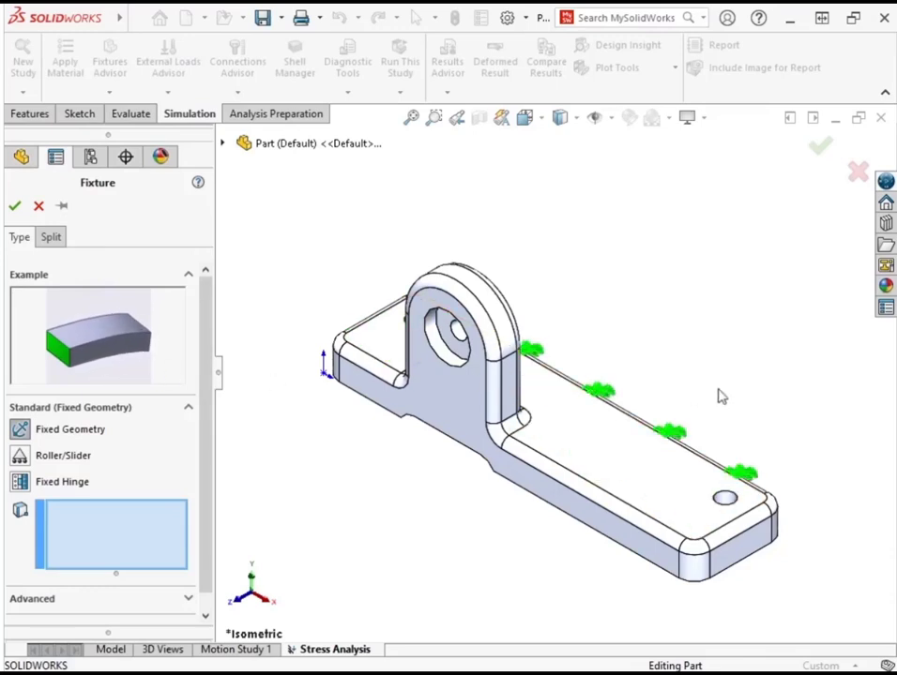
middle_drag(719, 394, 664, 464)
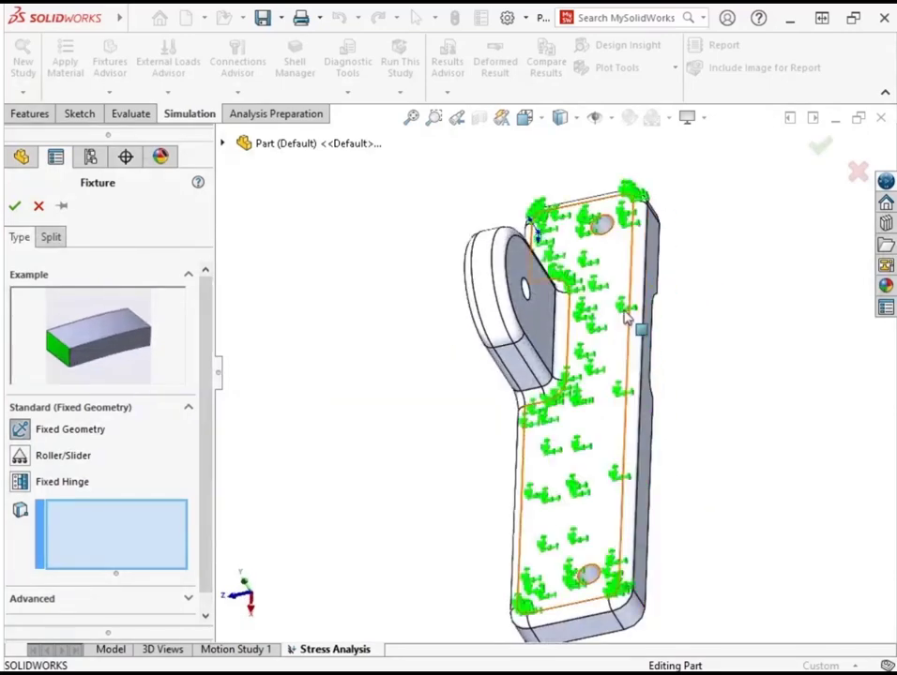
click(605, 232)
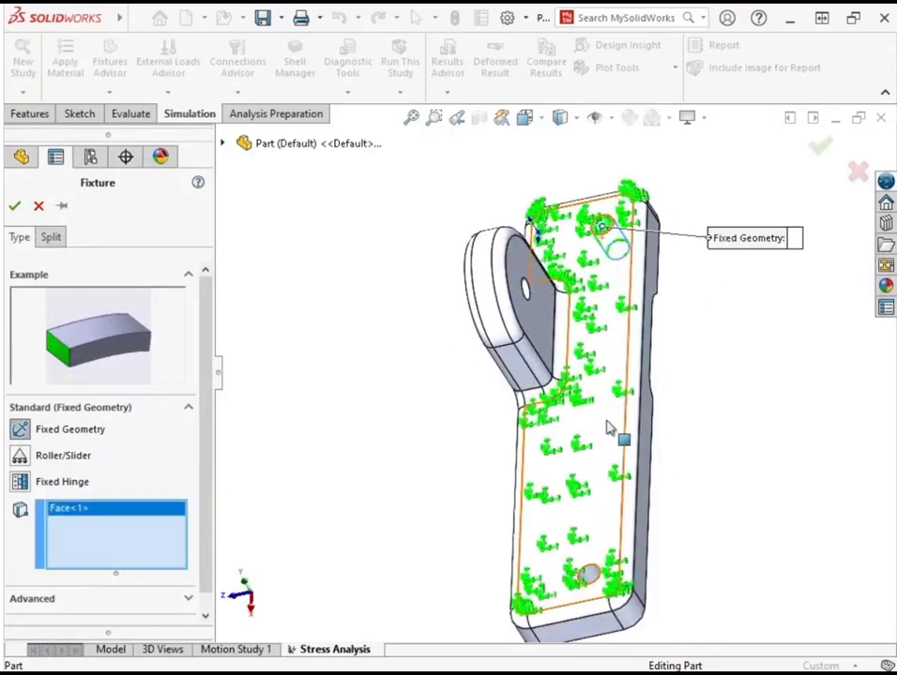
click(589, 579)
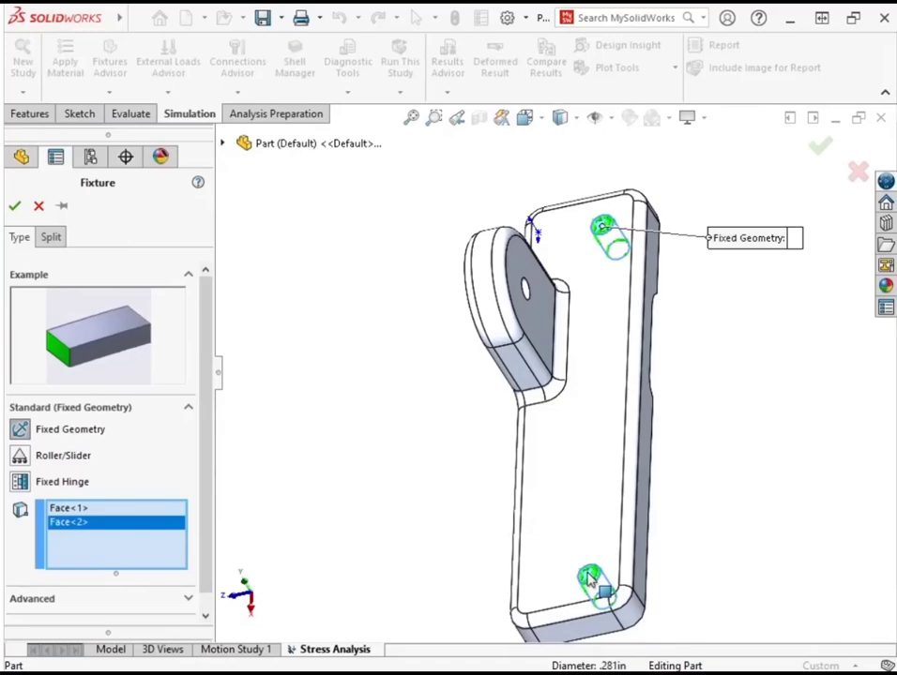
scroll(589, 579, down, 10)
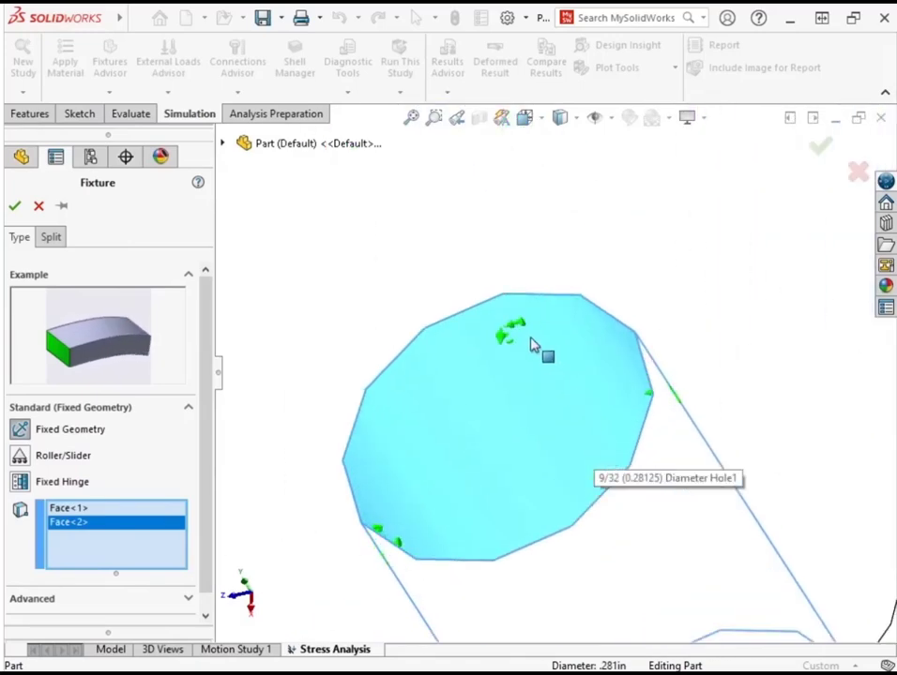
middle_drag(491, 449, 537, 471)
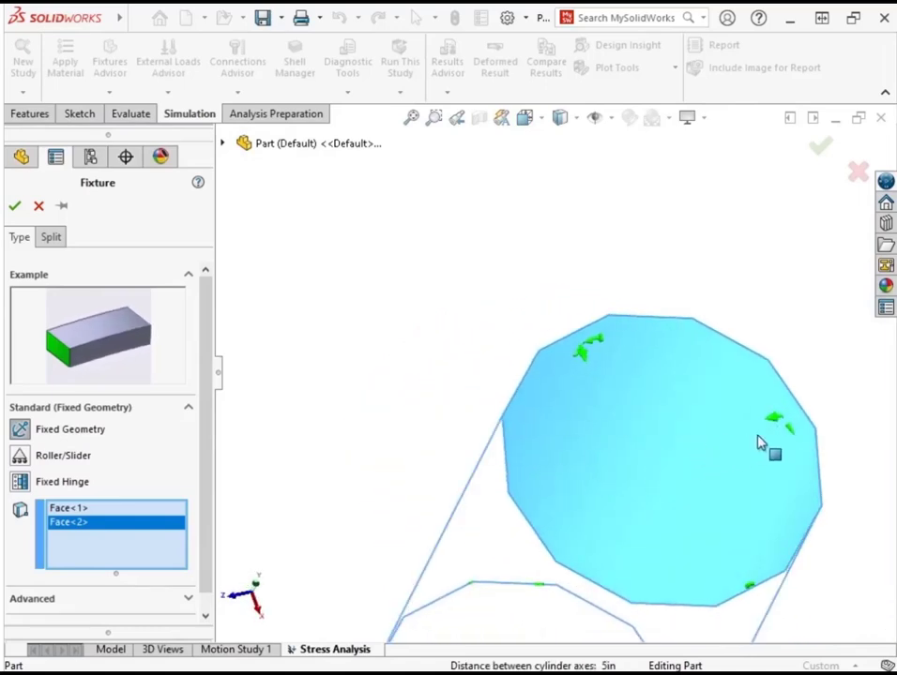
middle_drag(683, 521, 570, 399)
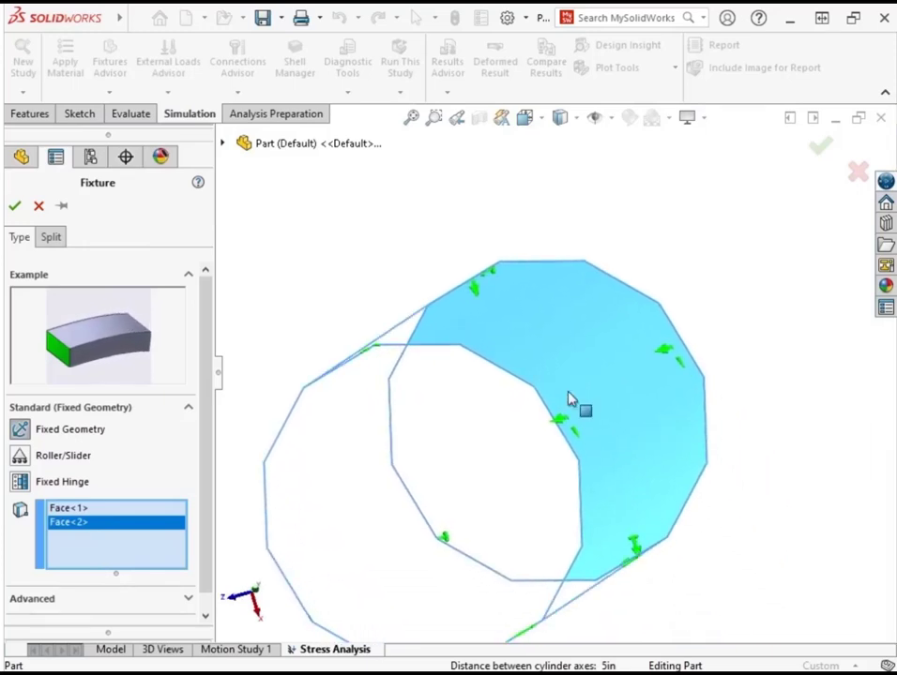
click(15, 207)
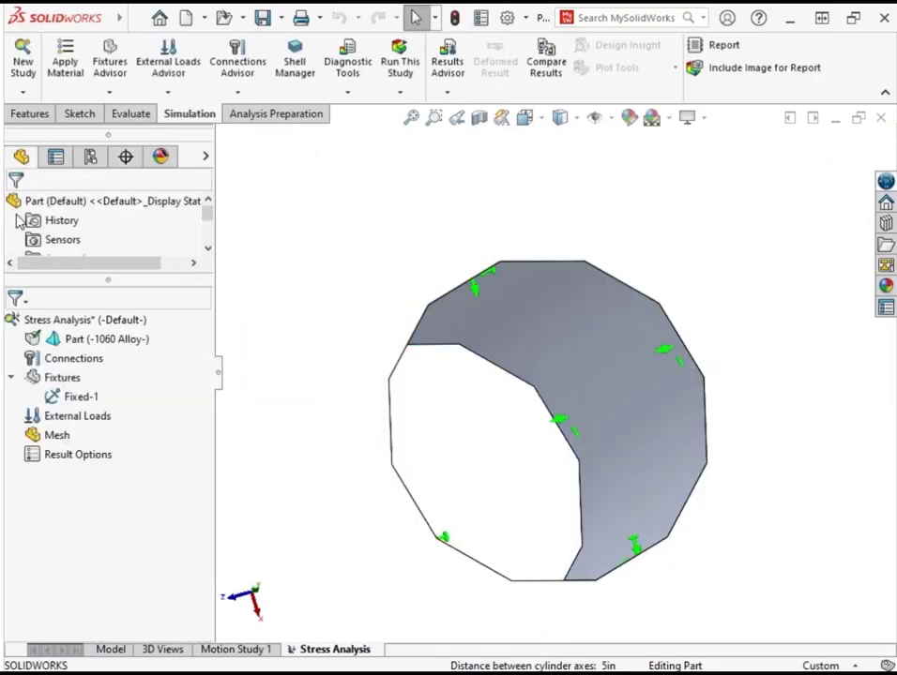
key(ctrl+7)
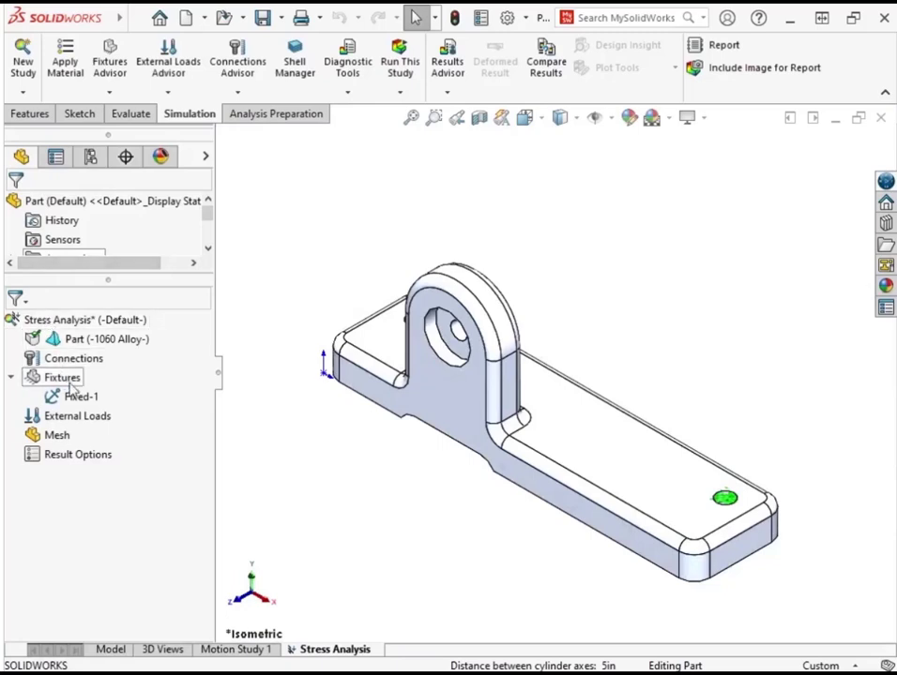
click(80, 398)
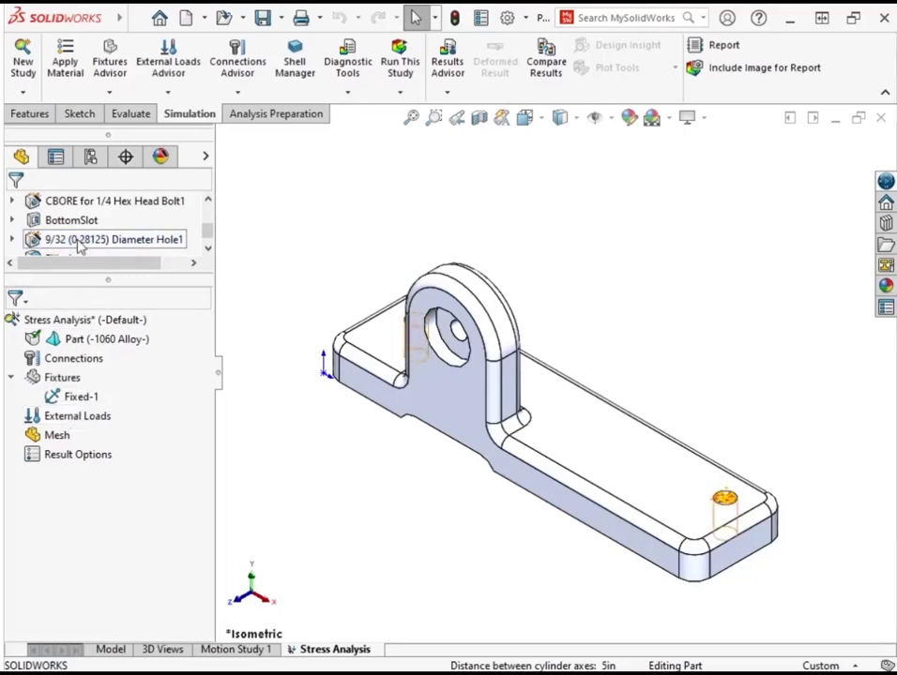
Apply a 500 N force normal to the recessed face of the counterbored hole in the upright boss
mouse_move(125, 26)
click(319, 19)
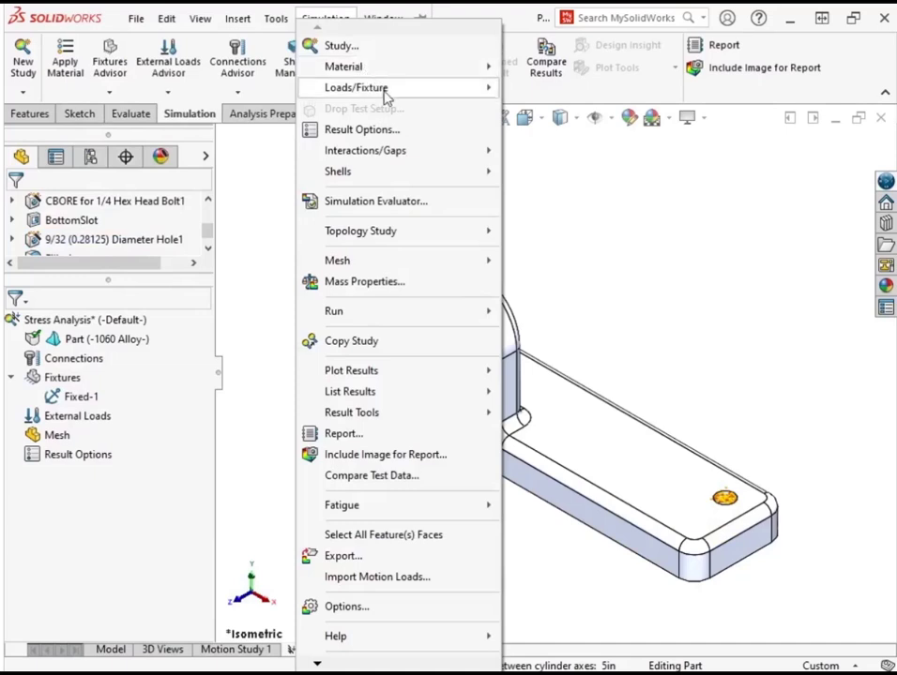
mouse_move(406, 95)
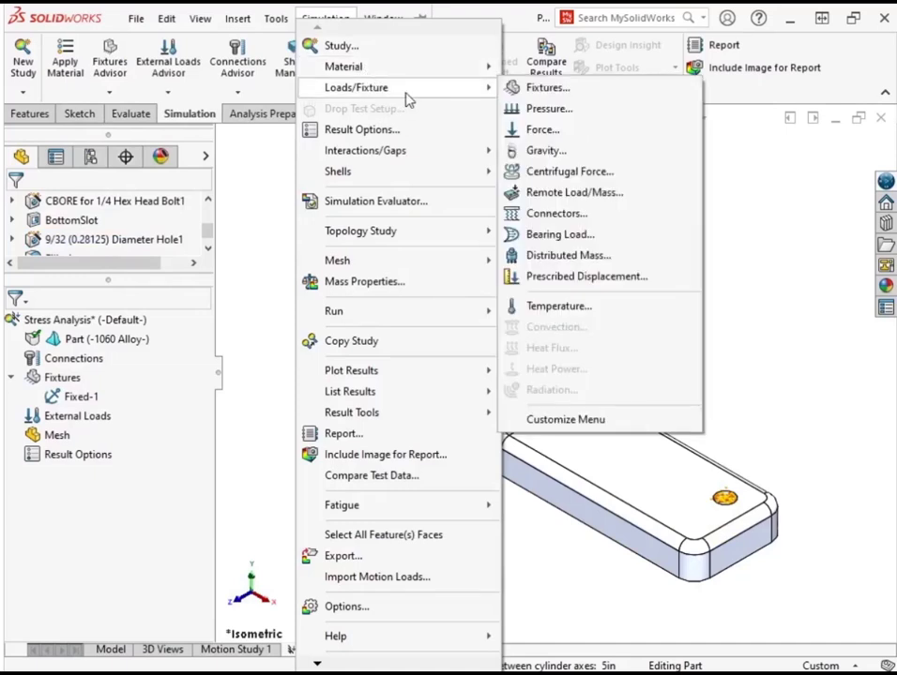
click(571, 136)
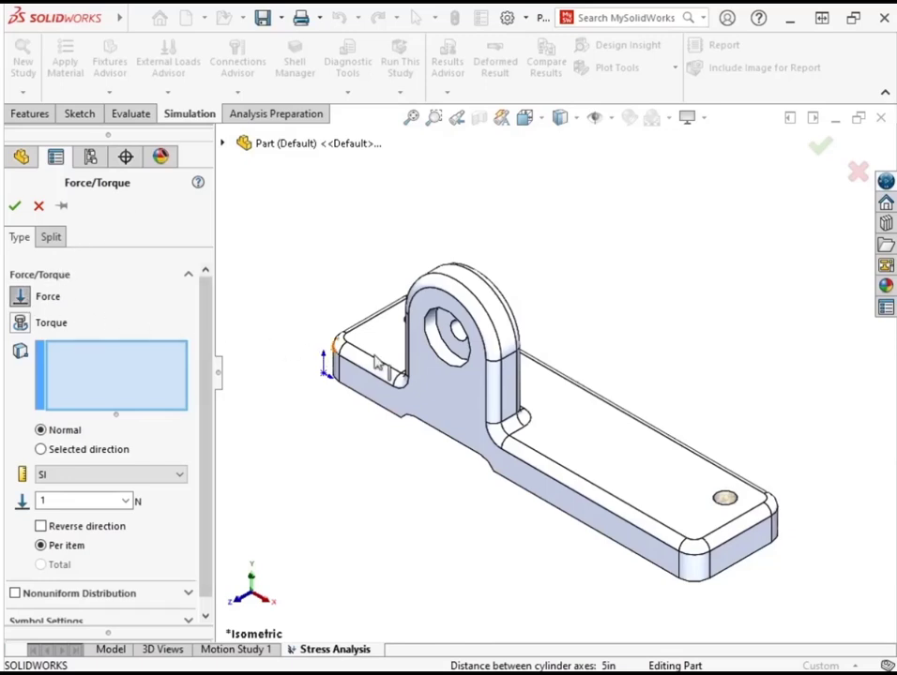
click(461, 356)
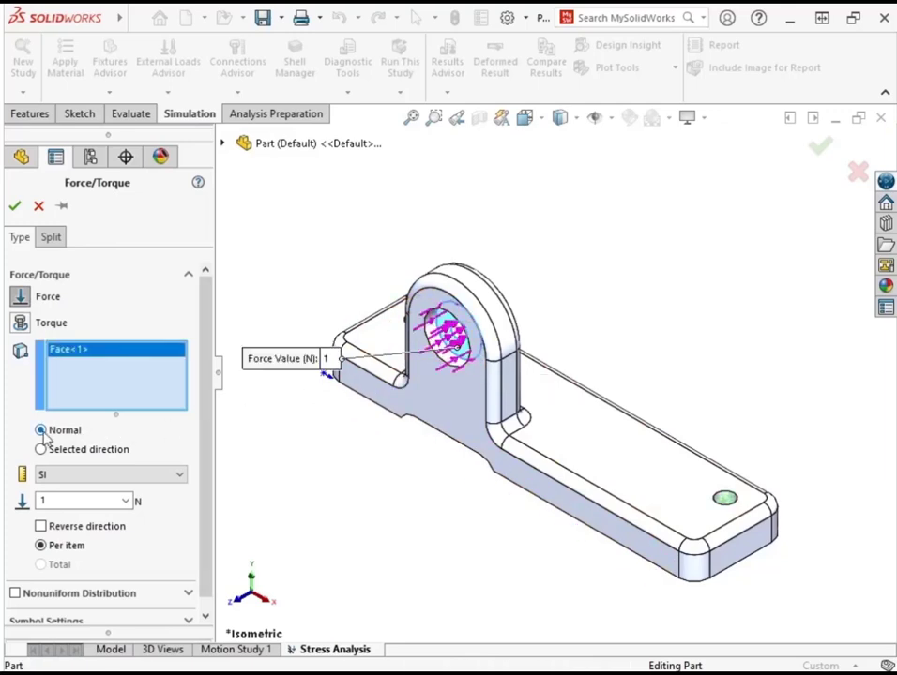
double_click(41, 501)
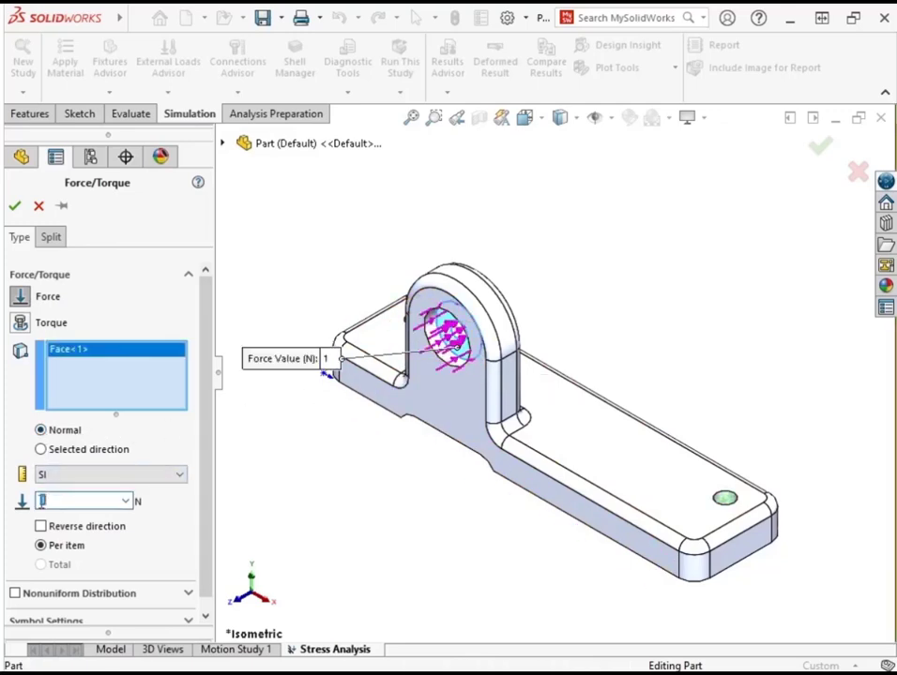
text(500)
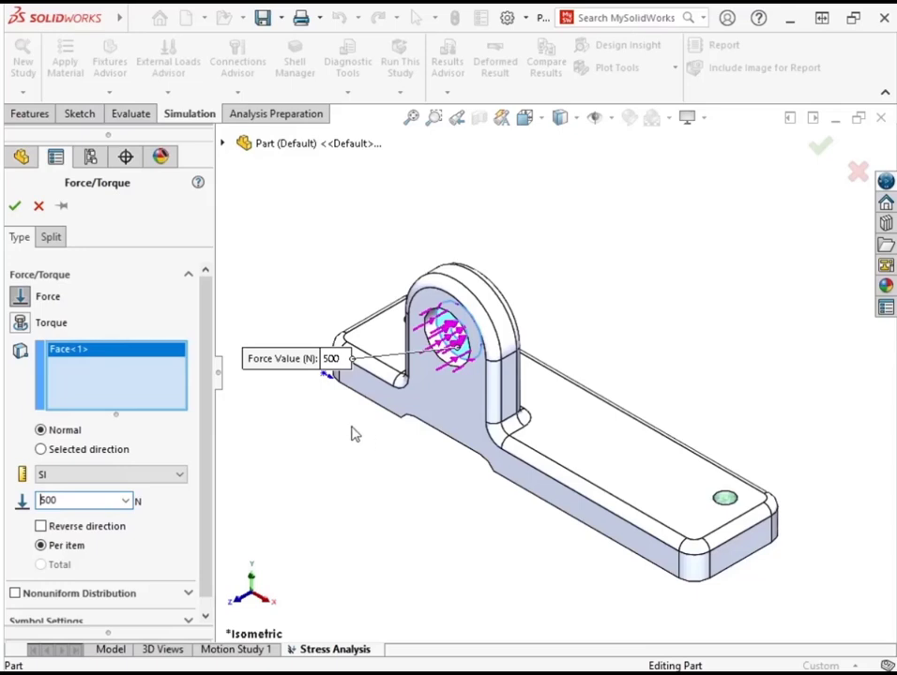
click(15, 208)
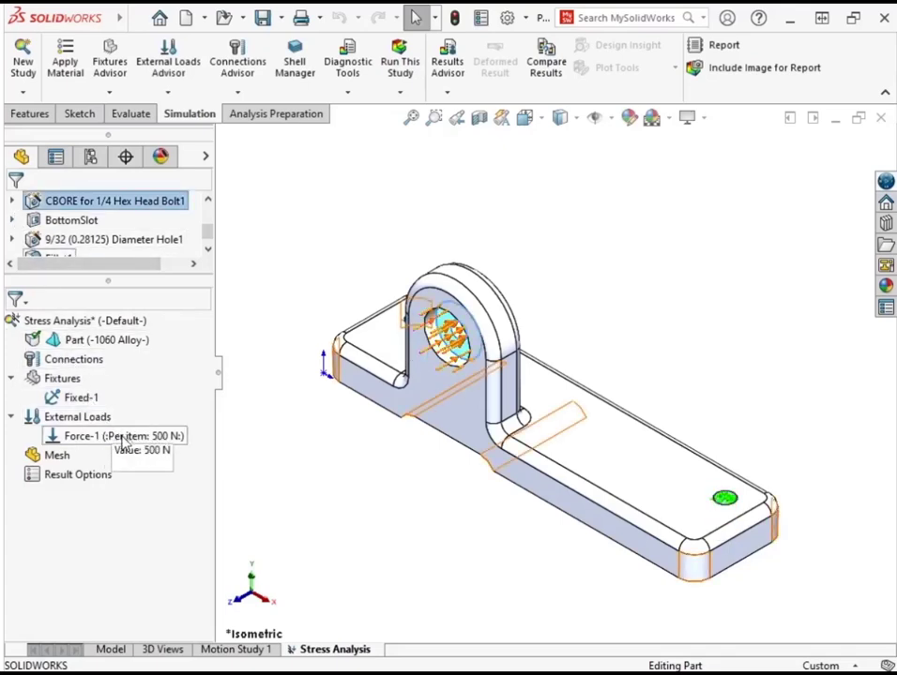
Mesh the part with a curvature-based mesh, keeping the mesh density reset to its default
right_click(62, 455)
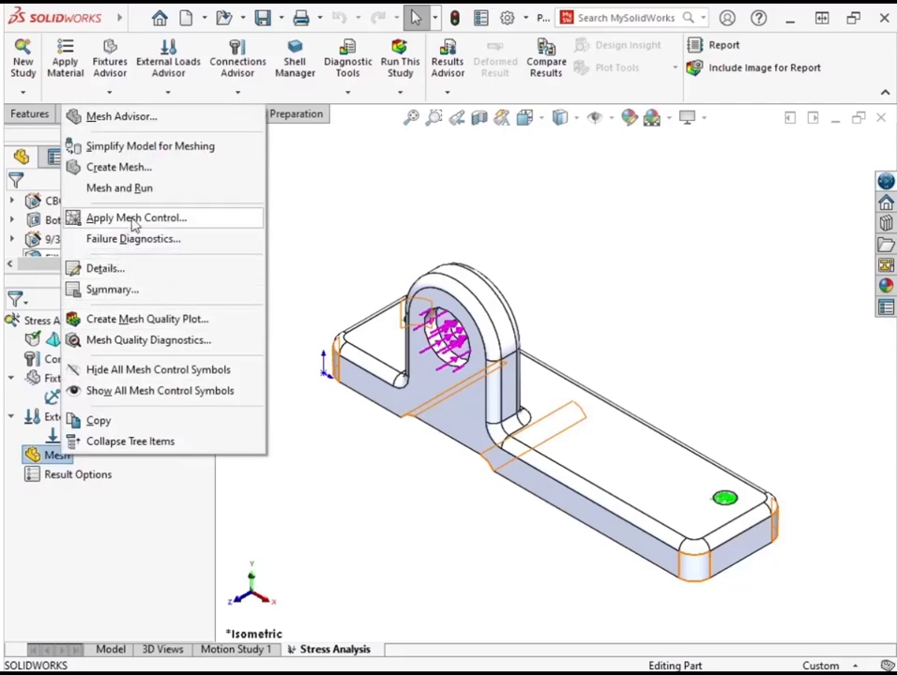
click(161, 176)
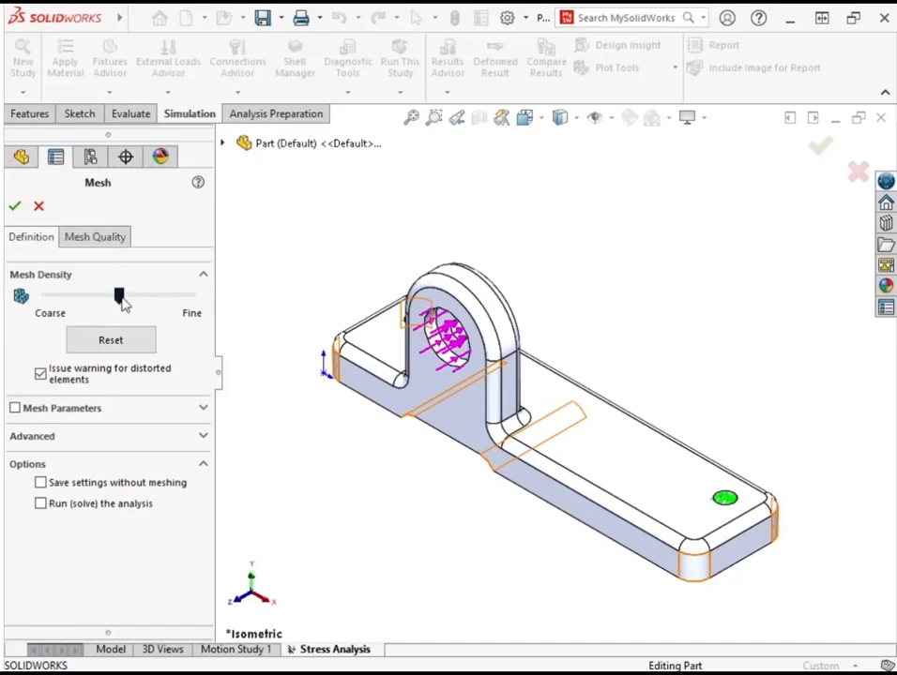
drag(122, 300, 46, 304)
drag(45, 306, 198, 300)
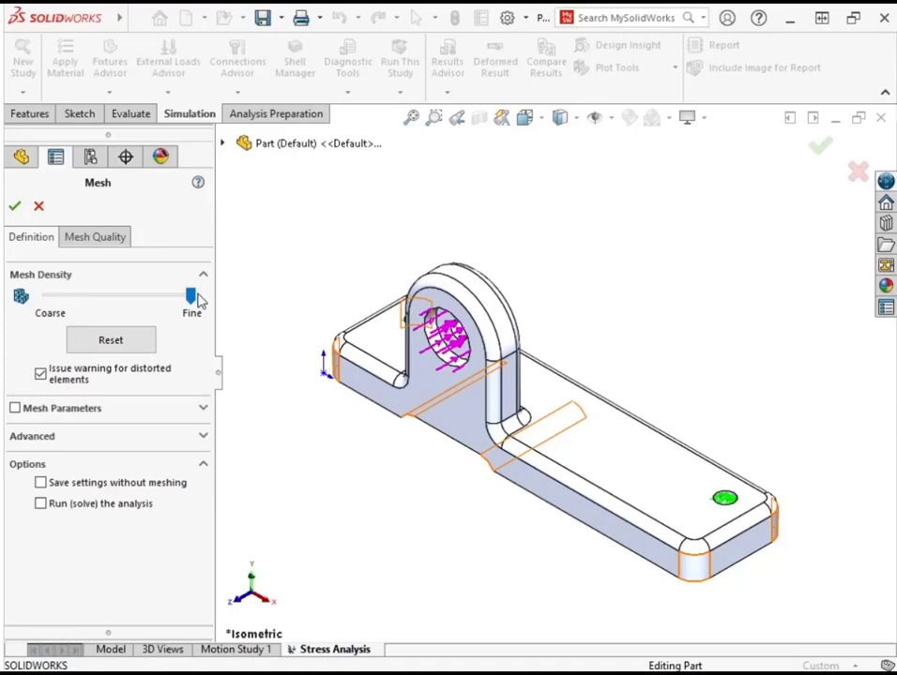
click(145, 349)
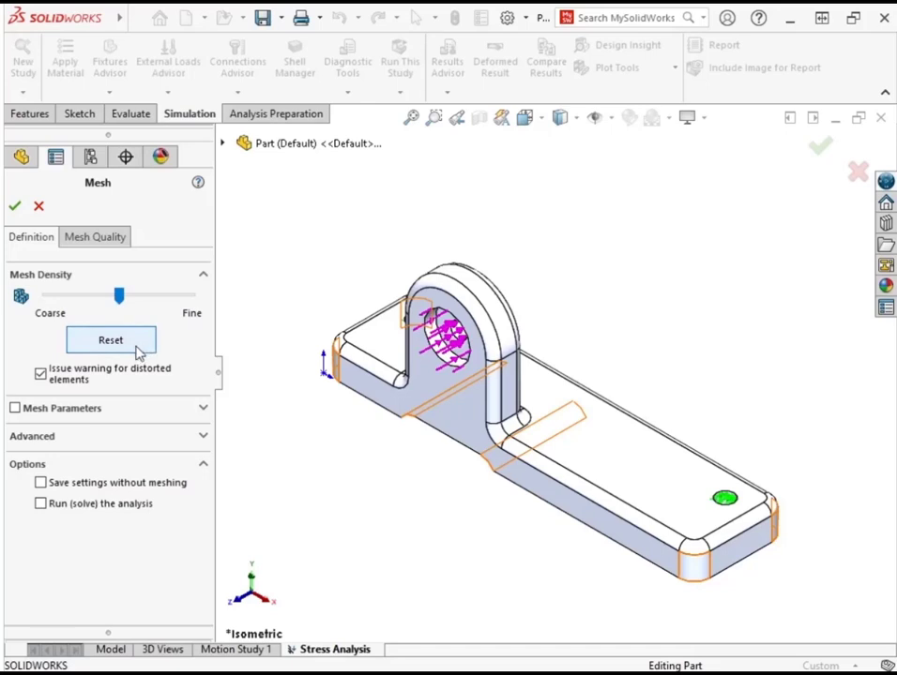
click(15, 409)
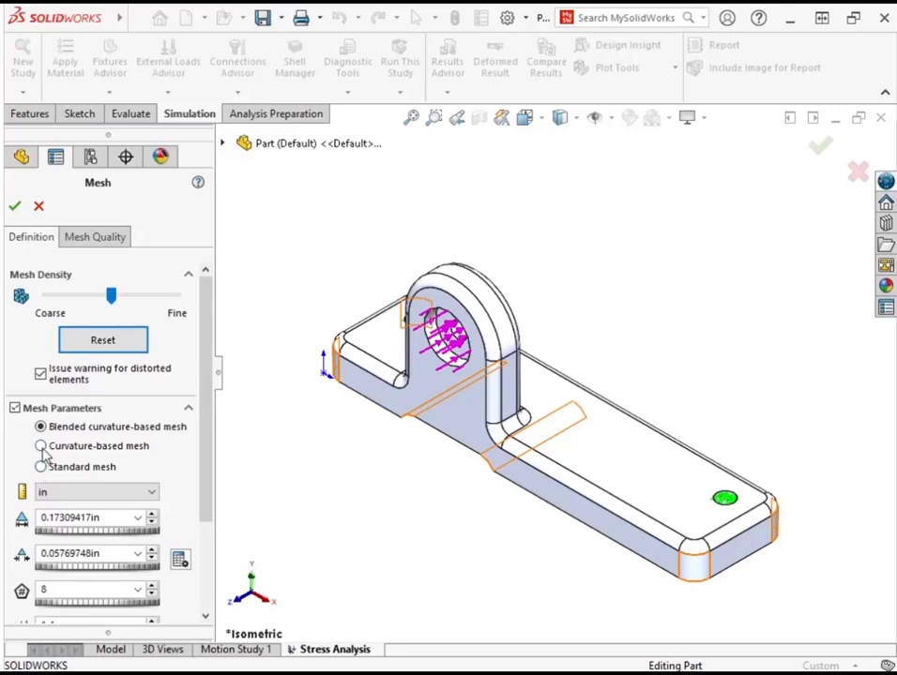
click(42, 446)
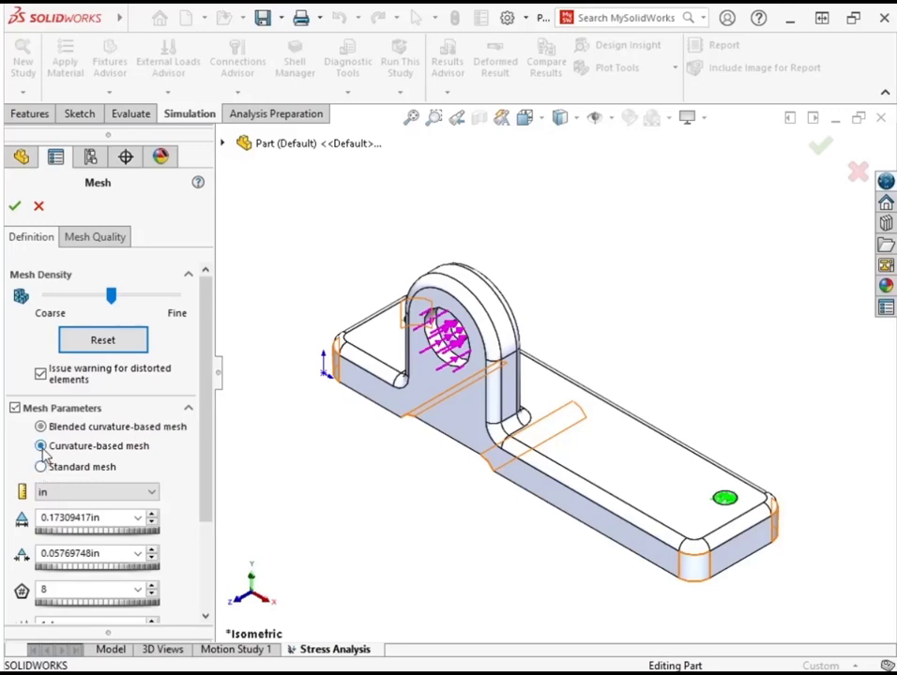
click(16, 205)
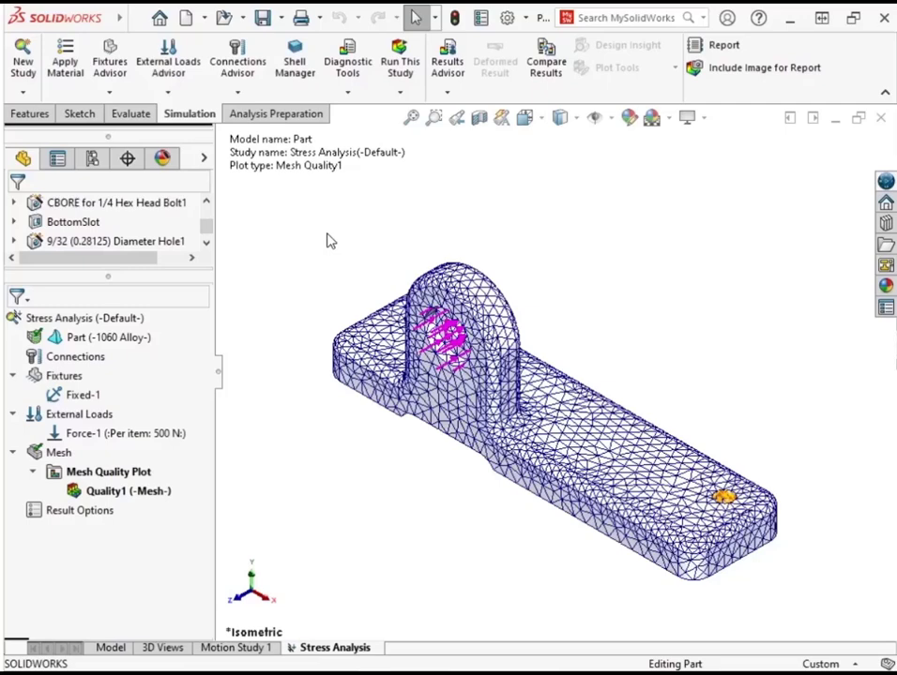
Run the study and examine the von Mises stress plot around the mounting hole and the base of the upright boss
click(407, 70)
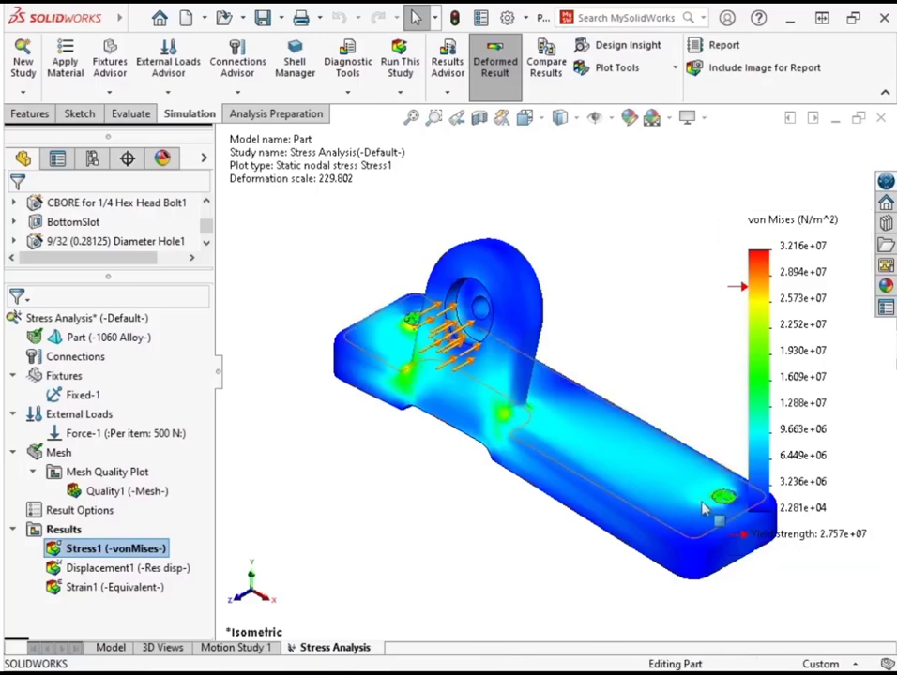
middle_drag(392, 267, 410, 300)
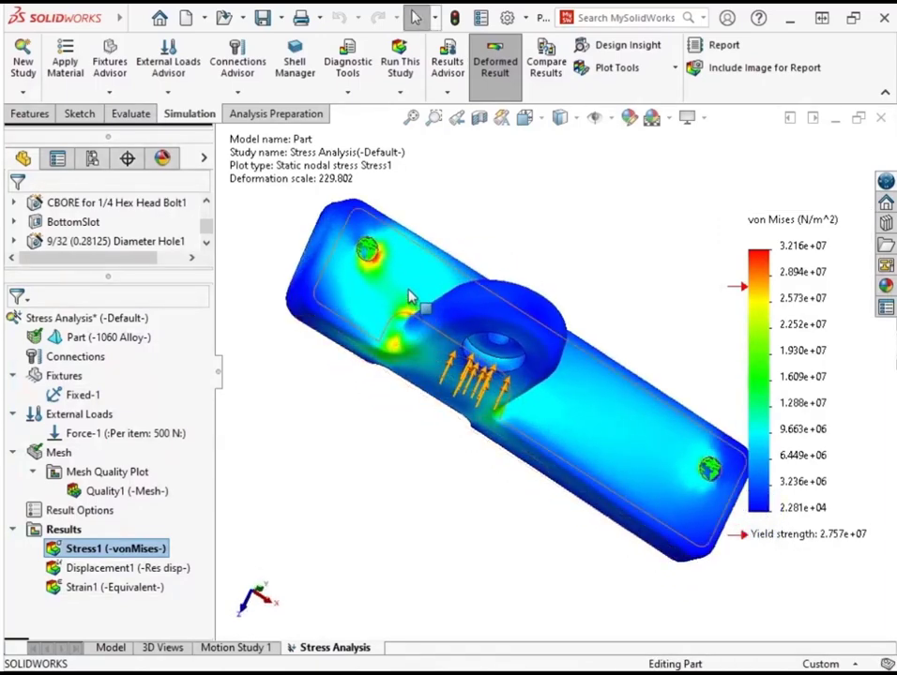
scroll(410, 296, down, 5)
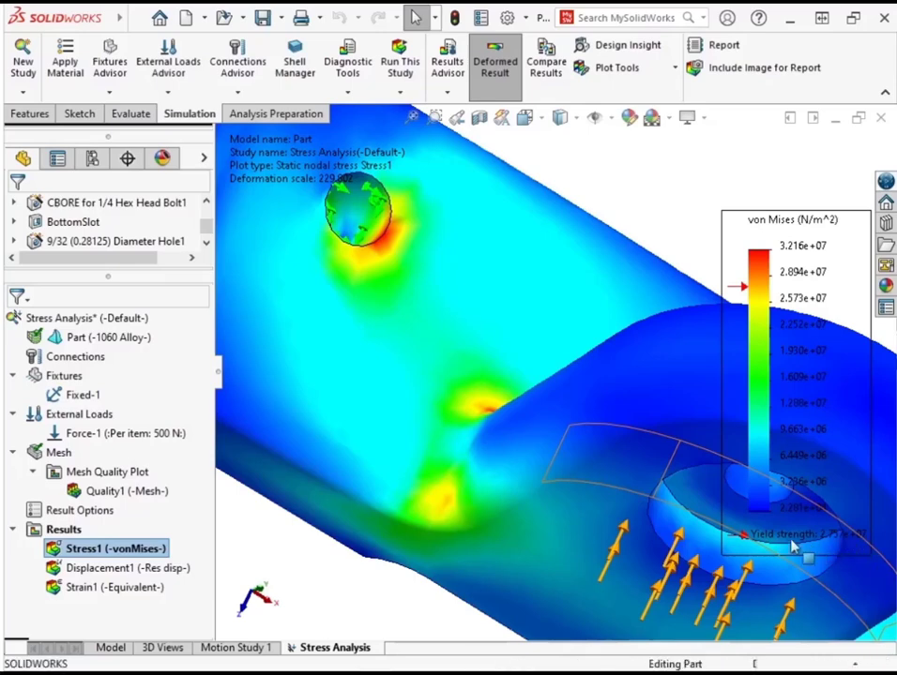
Show the resultant displacement plot and orient the model to the Right view
double_click(145, 570)
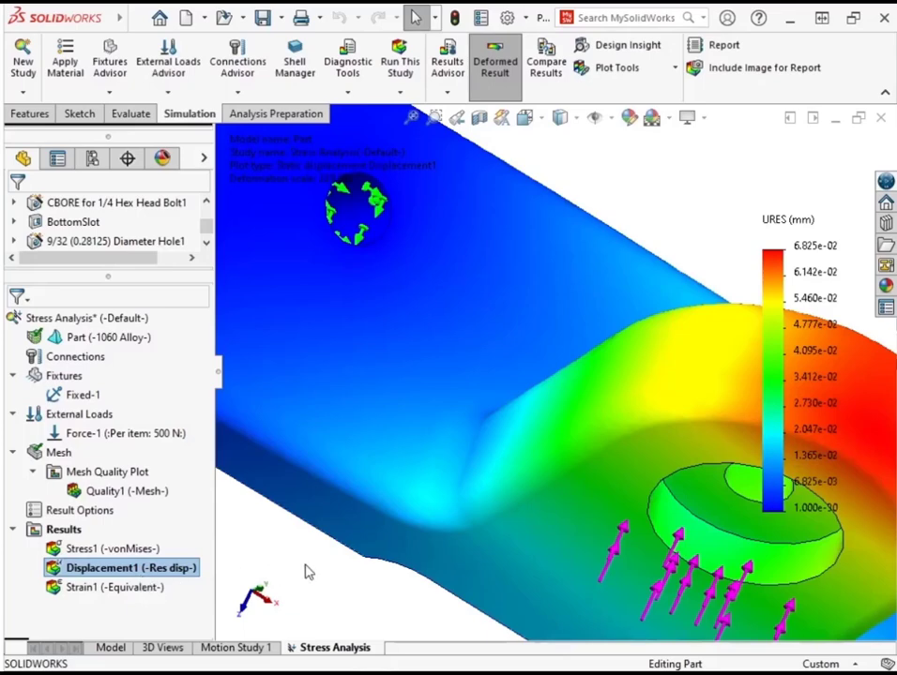
key(space)
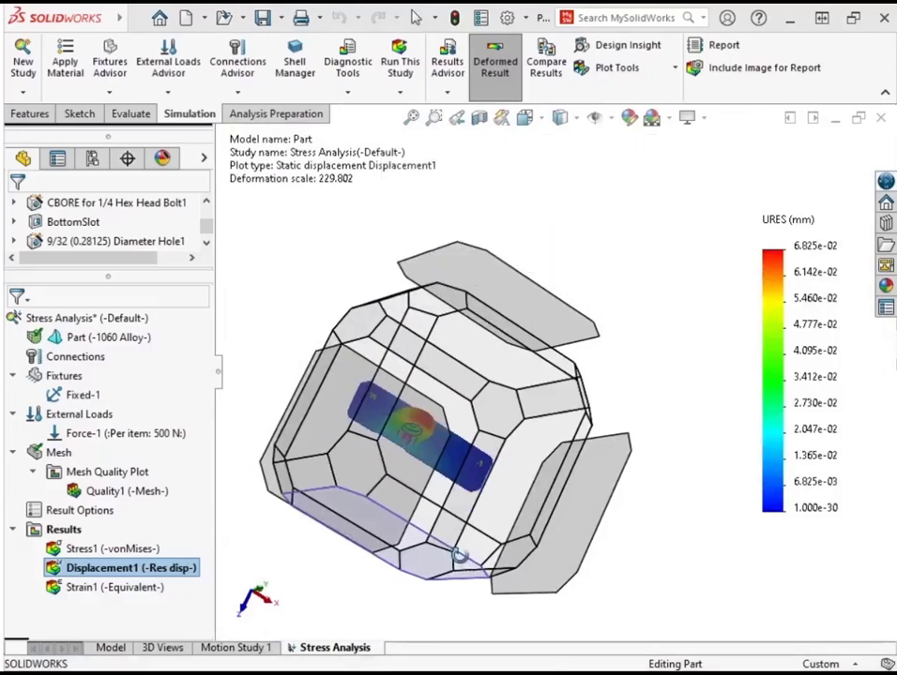
middle_drag(404, 527, 380, 480)
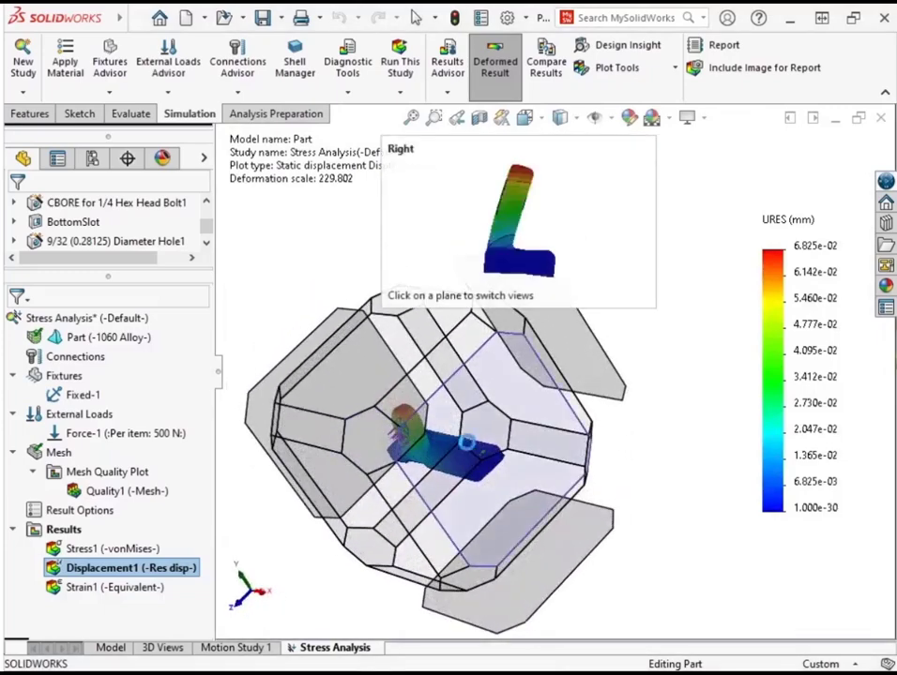
click(517, 441)
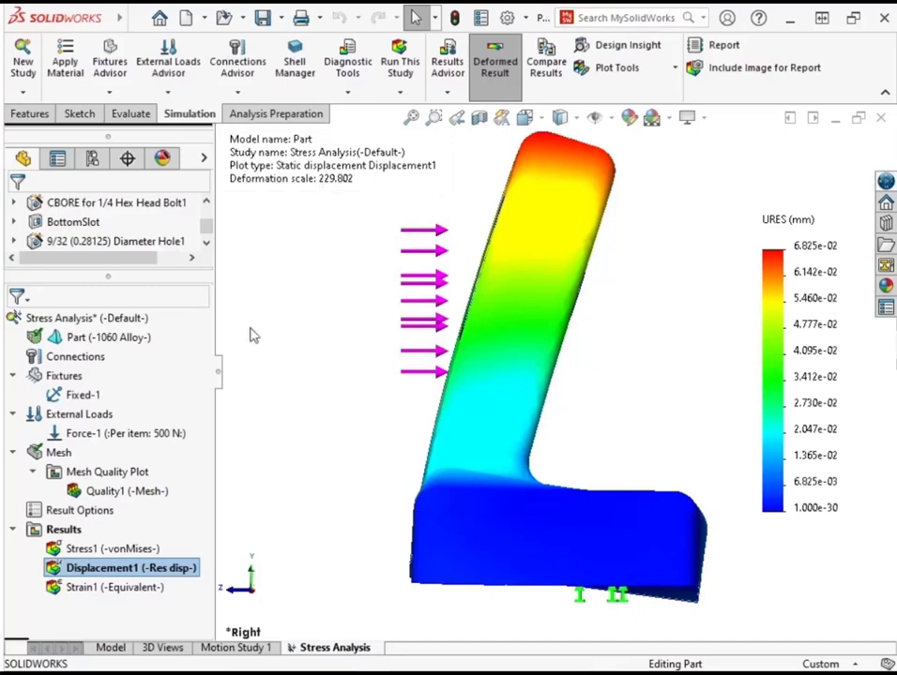
Animate the displacement plot, slow the animation speed to 27, and close the animation
right_click(123, 568)
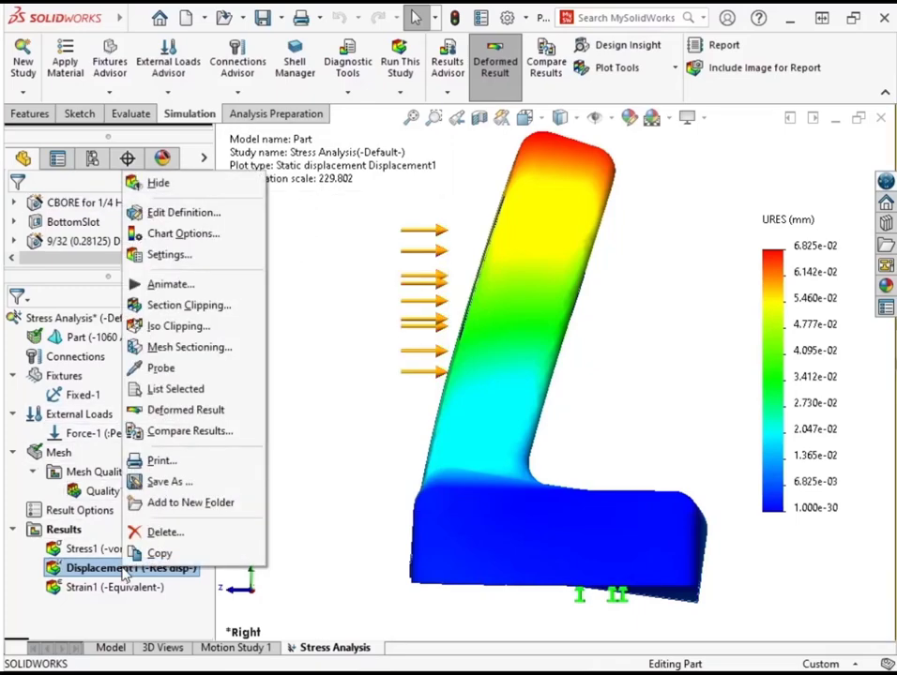
click(200, 294)
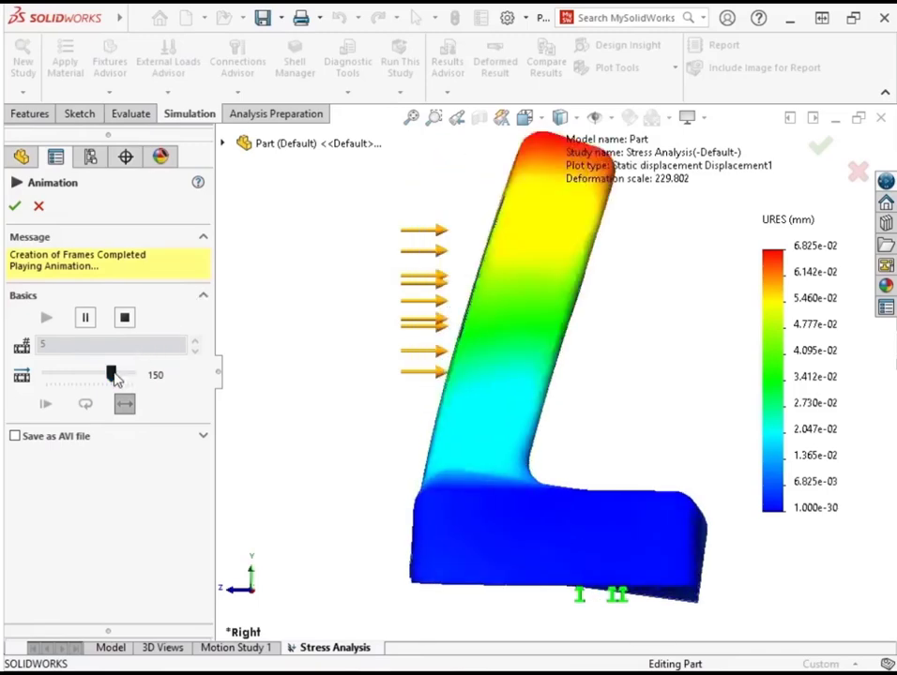
drag(111, 375, 60, 376)
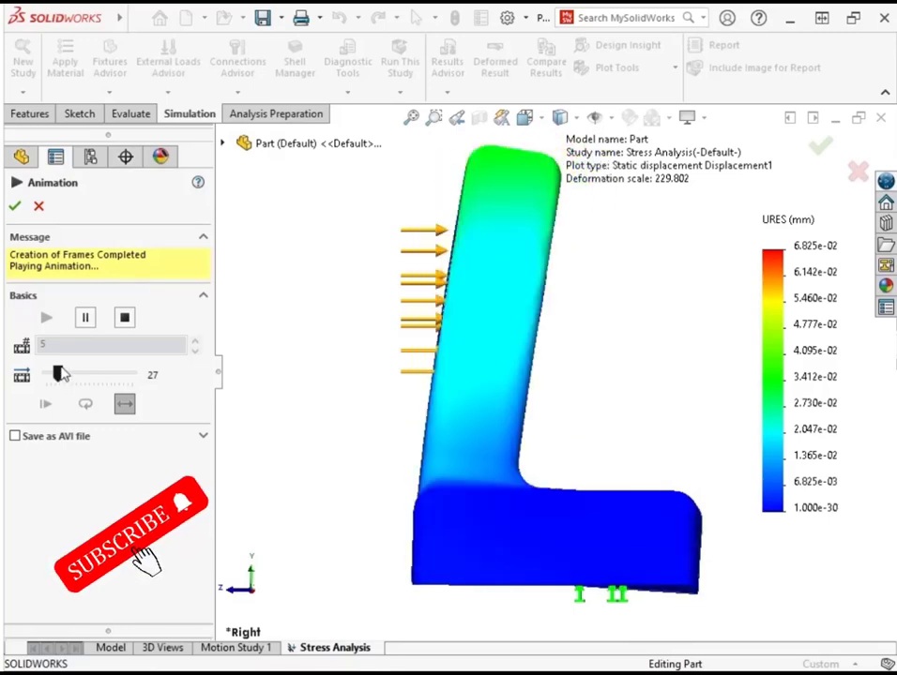
click(39, 206)
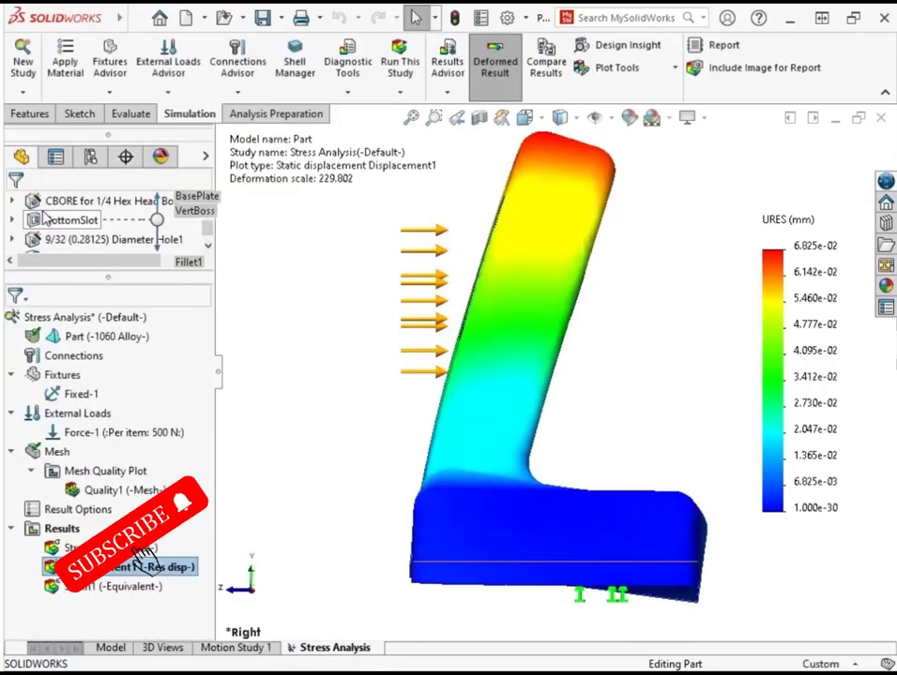